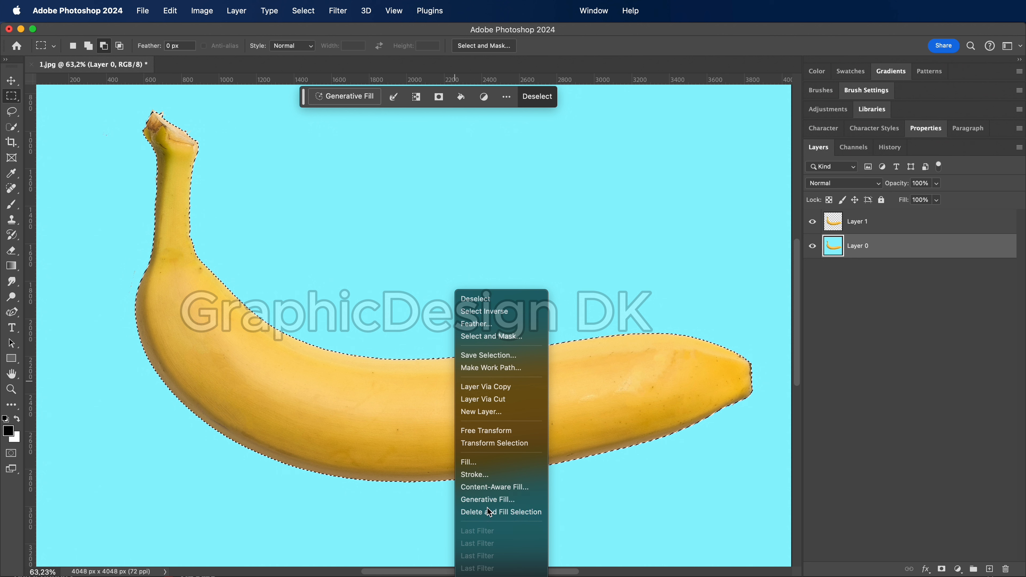
# Remove the selected banana from Layer 0 with Delete and Fill Selection, and check the background by hiding and showing Layer 1
pyautogui.click(489, 511)
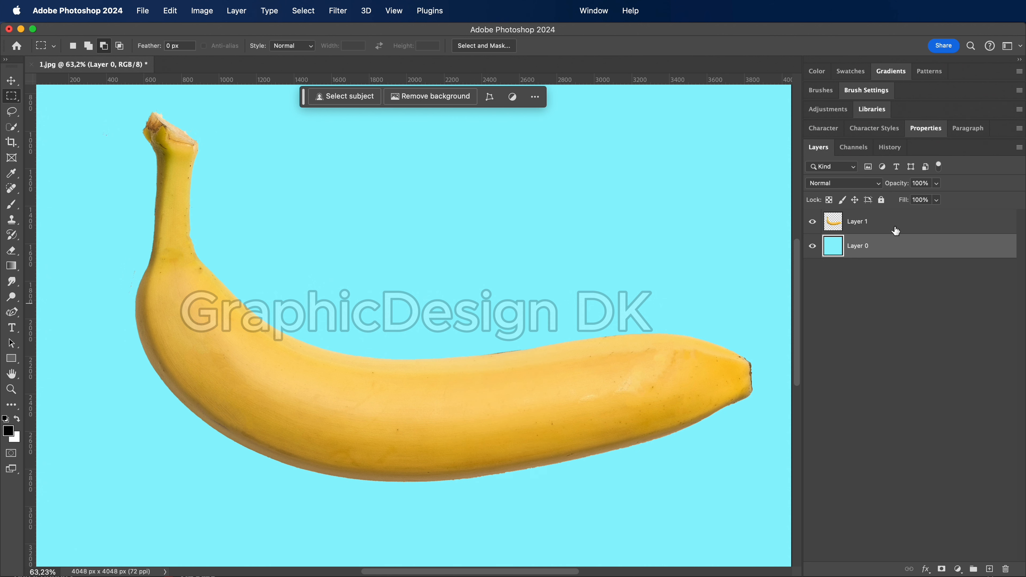
pyautogui.click(813, 222)
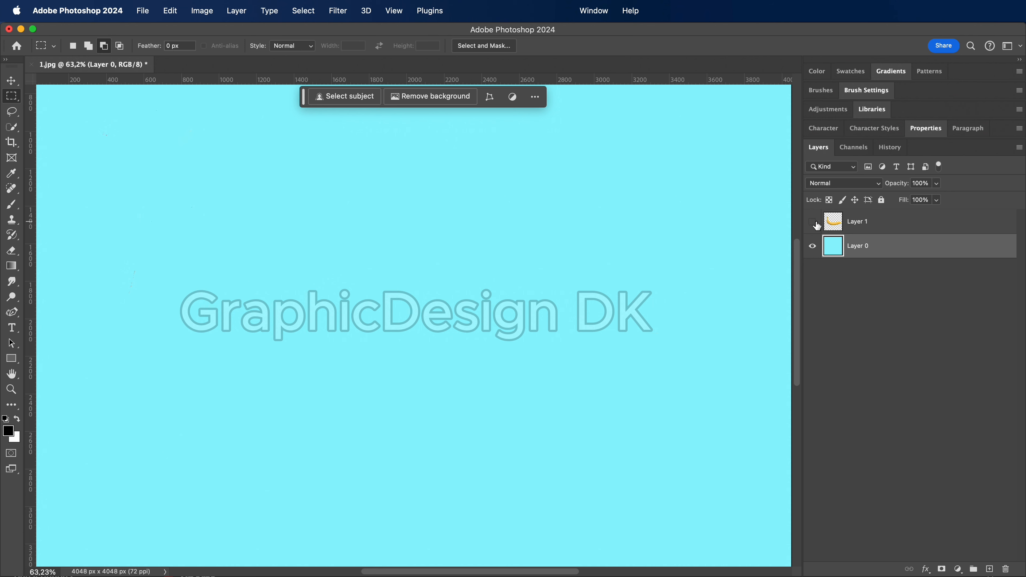
pyautogui.click(813, 223)
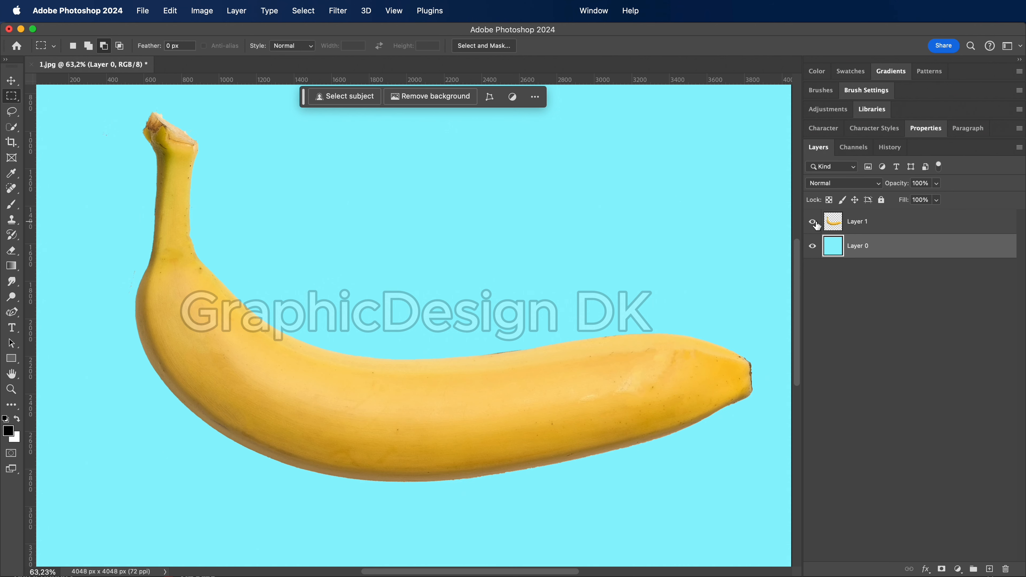
# Add the text "BANANA" on a new text layer directly above Layer 1, inside the banana's inner curve
pyautogui.click(847, 226)
pyautogui.press('v')
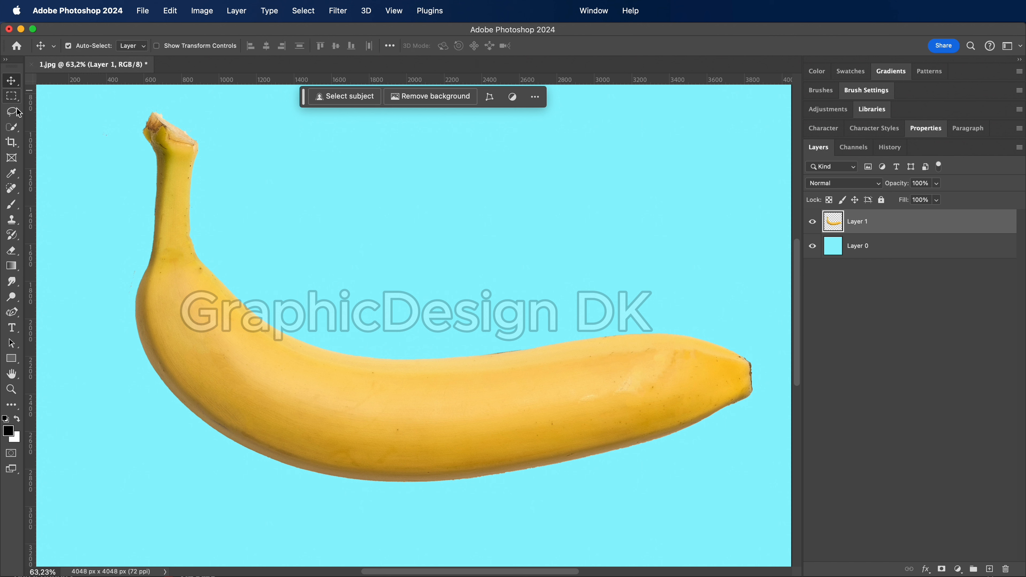
pyautogui.click(14, 331)
pyautogui.click(305, 299)
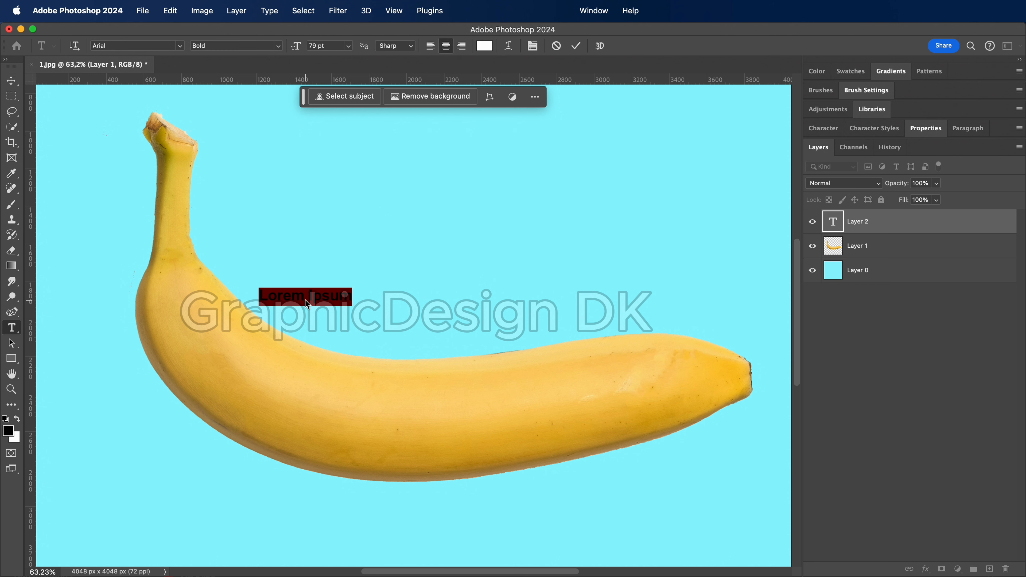
pyautogui.write('BANANA')
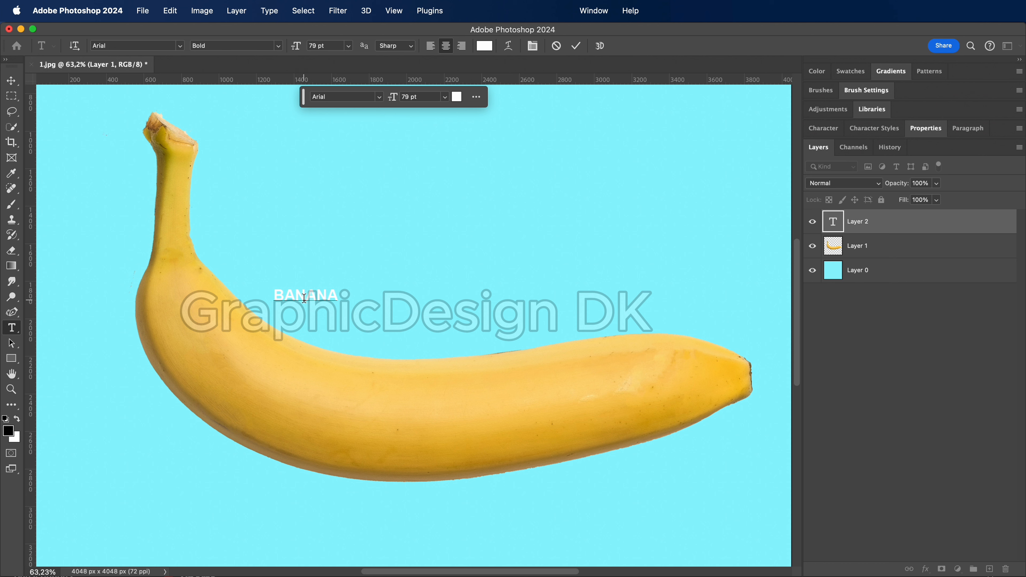
# Recolour the entire BANANA text black and commit the text
pyautogui.press('super+a')
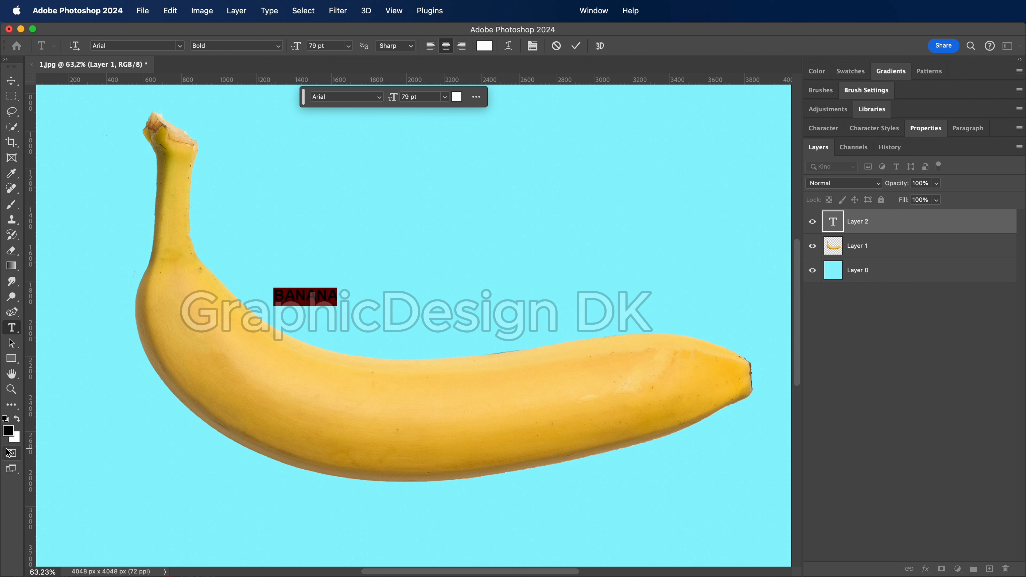
pyautogui.click(8, 431)
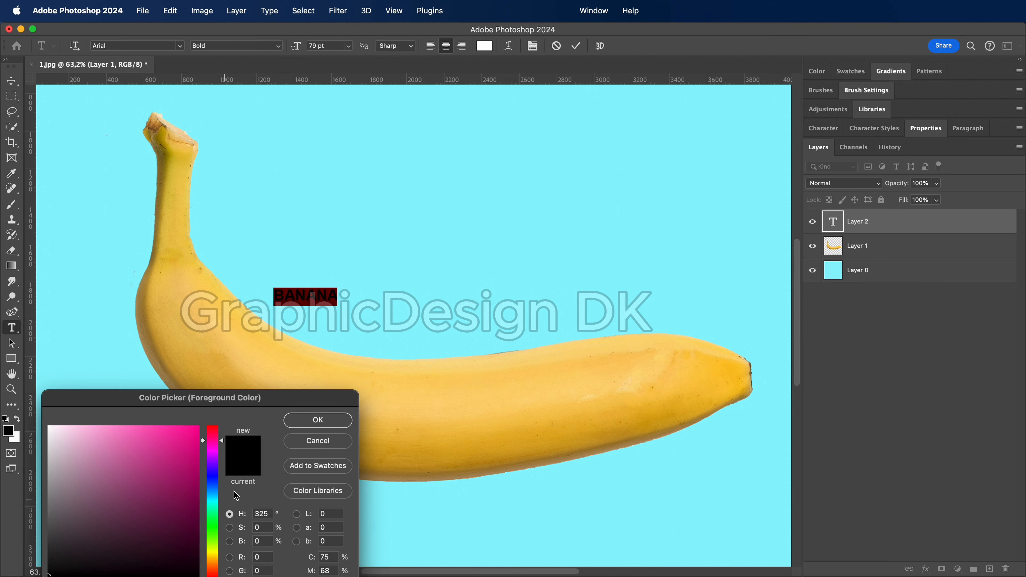
pyautogui.click(317, 420)
pyautogui.click(16, 85)
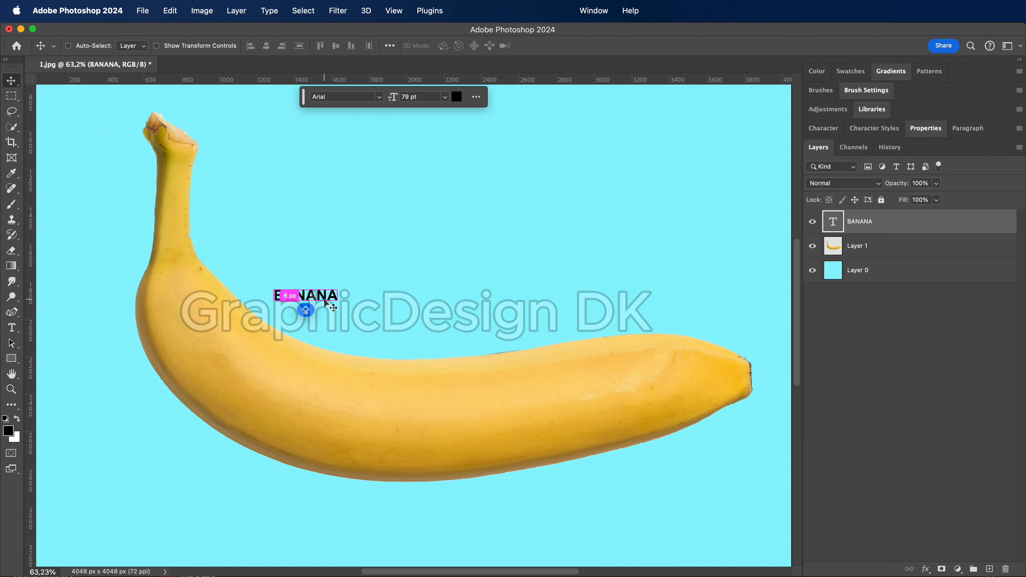
# Scale the BANANA text up proportionally to about 438 pt, keeping it above the banana's inner curve
pyautogui.press('super+t')
pyautogui.moveTo(339, 295); pyautogui.dragTo(628, 297)
pyautogui.click(14, 86)
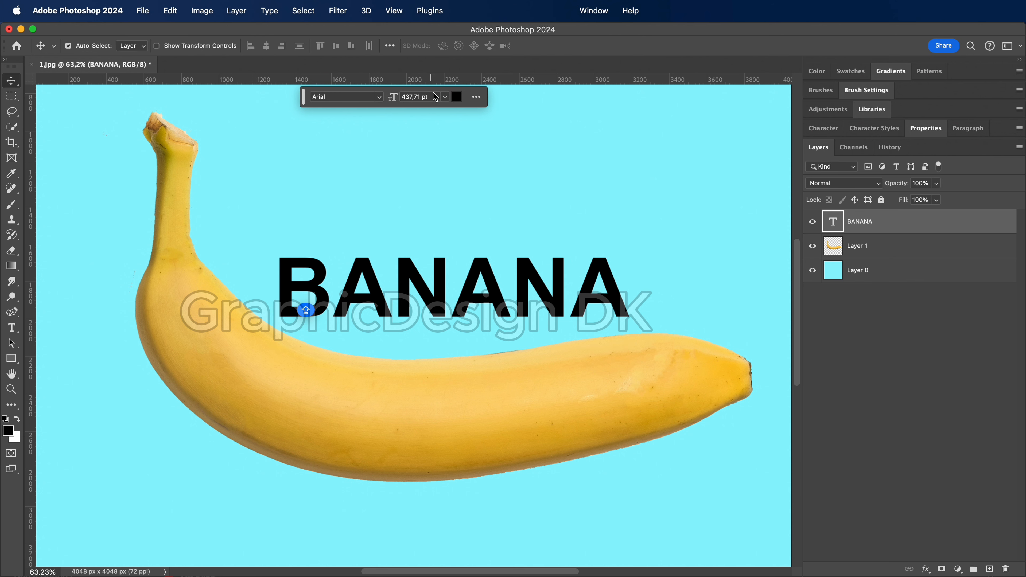
# Change the BANANA text's font to Arial Black and move the text down onto the banana's body
pyautogui.click(370, 95)
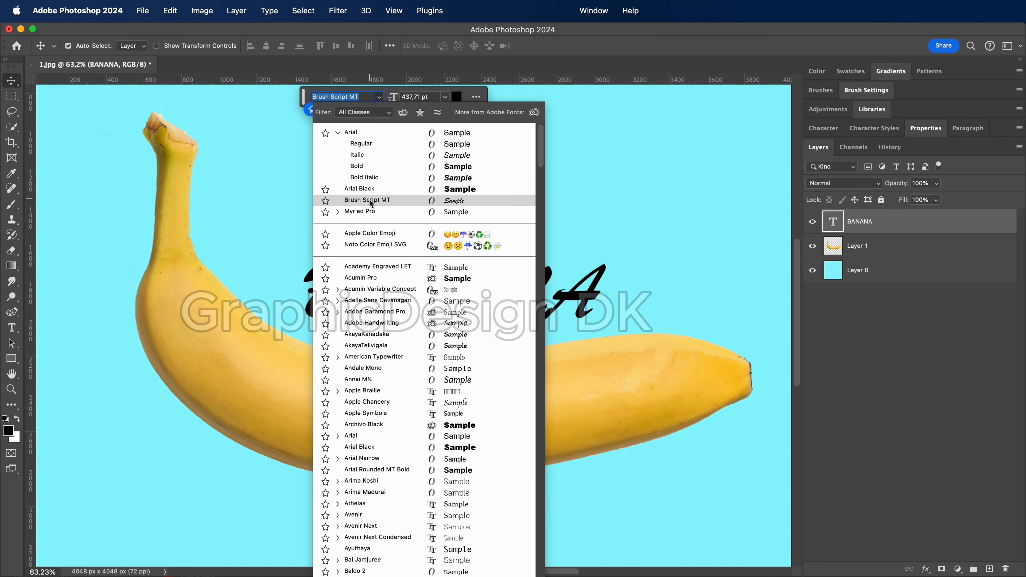
pyautogui.click(371, 190)
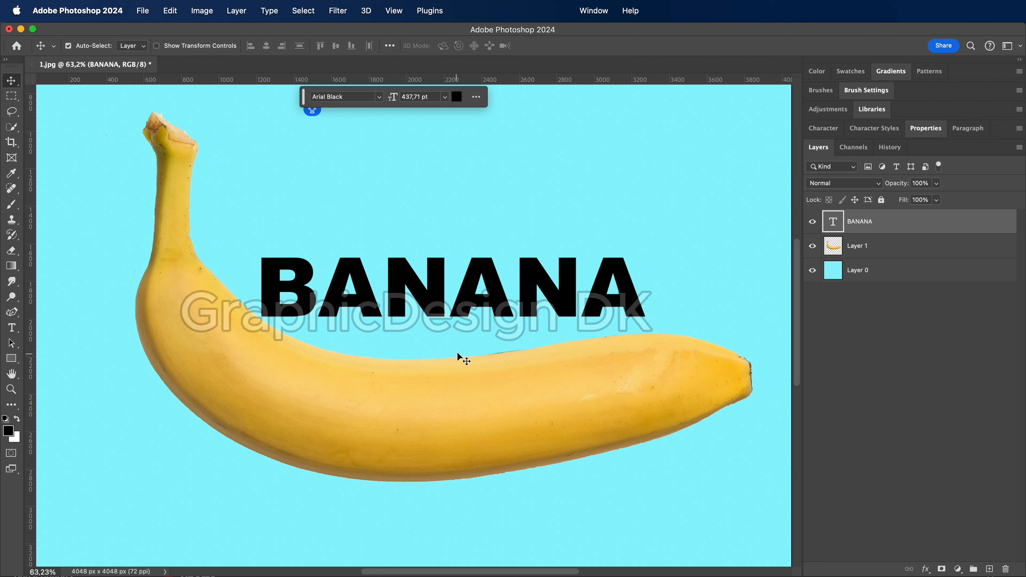
pyautogui.moveTo(433, 306); pyautogui.dragTo(351, 401)
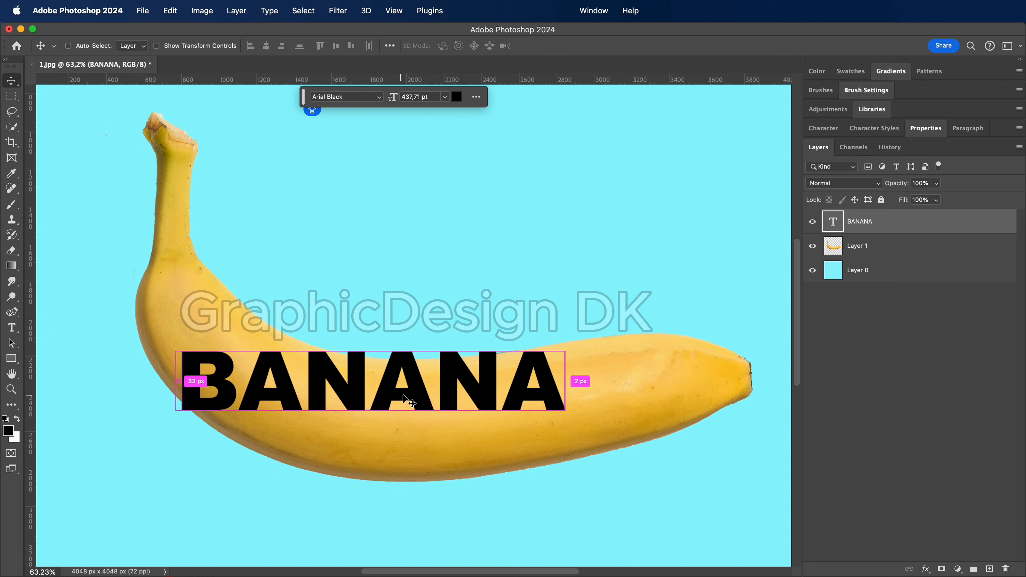
# Enlarge the BANANA text to about 125% of its size and position it lower across the banana's body
pyautogui.press('super+t')
pyautogui.moveTo(566, 389); pyautogui.dragTo(653, 389)
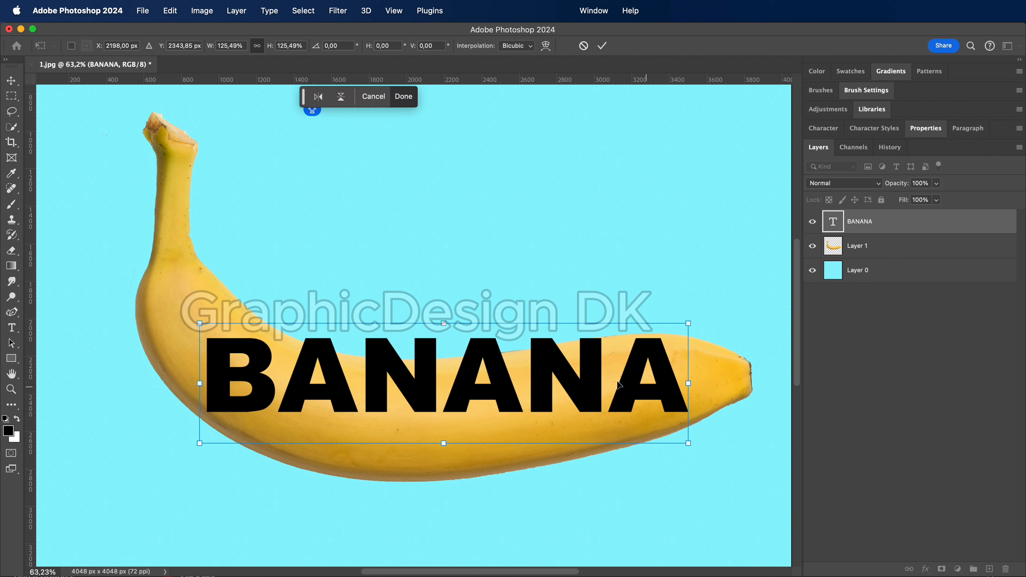
pyautogui.click(10, 82)
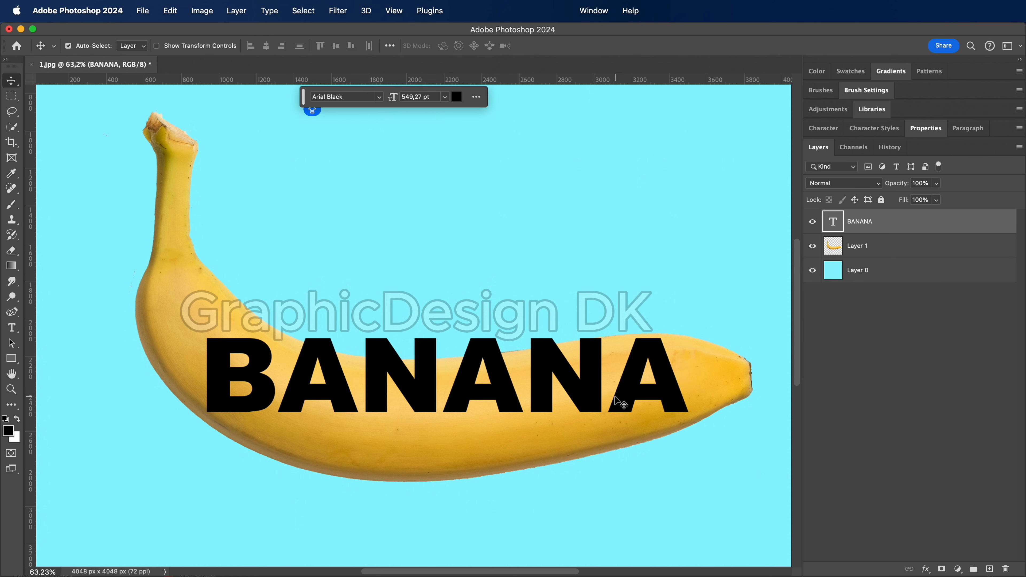
pyautogui.moveTo(592, 391); pyautogui.dragTo(584, 415)
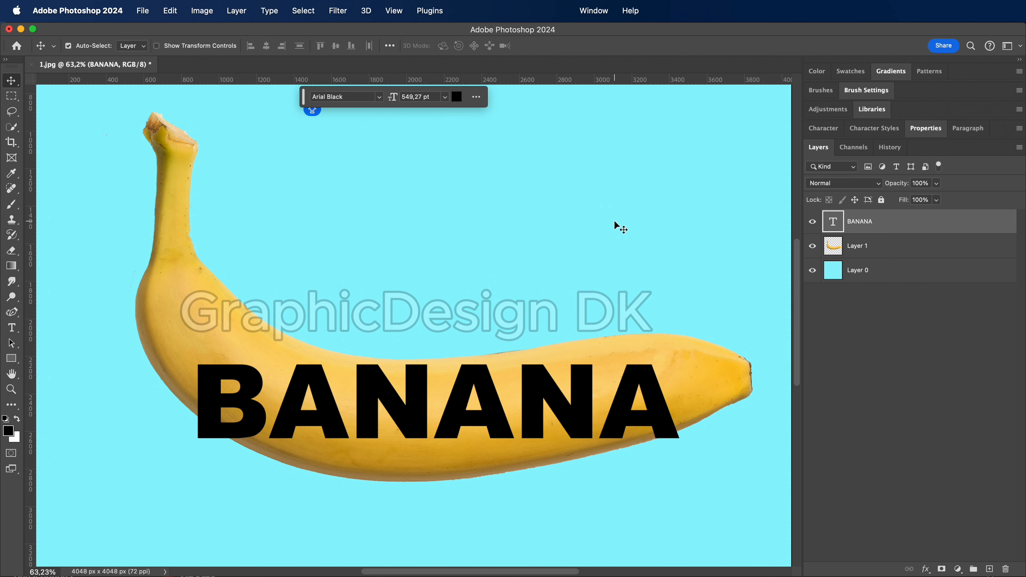
# Apply an Arc warp with a bend of about -26.4% to the BANANA text so it curves like the banana
pyautogui.click(514, 279)
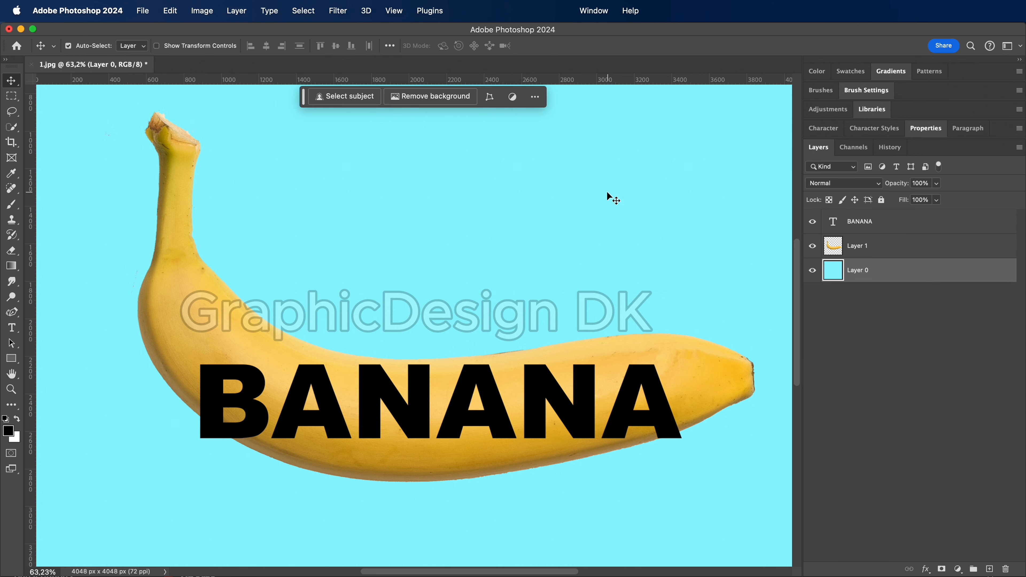
pyautogui.keyDown('super'); pyautogui.click(495, 419); pyautogui.keyUp('super')
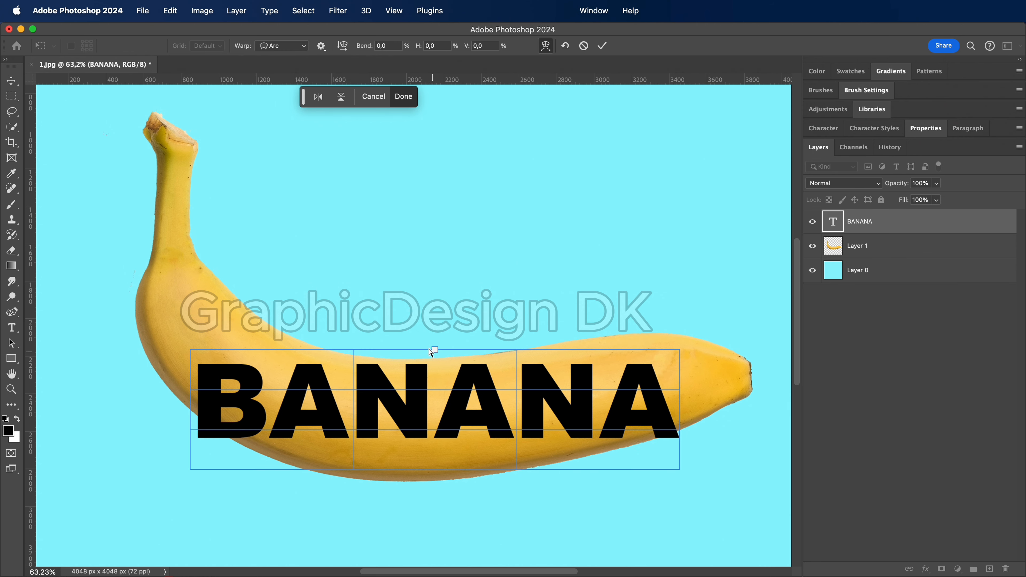
pyautogui.moveTo(436, 350); pyautogui.dragTo(434, 401)
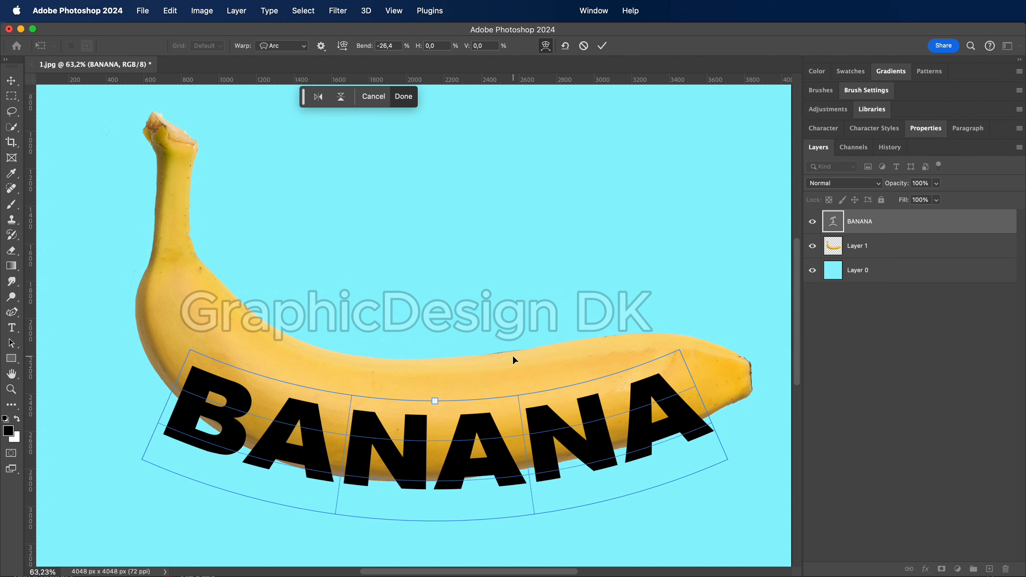
pyautogui.press('Return')
# Transform the arced text to about 91% width and 144% height and position it over the banana's body
pyautogui.moveTo(458, 465); pyautogui.dragTo(465, 435)
pyautogui.press('super+t')
pyautogui.moveTo(438, 327); pyautogui.dragTo(440, 270)
pyautogui.moveTo(492, 400); pyautogui.dragTo(489, 424)
pyautogui.moveTo(731, 417); pyautogui.dragTo(675, 416)
pyautogui.moveTo(400, 300); pyautogui.dragTo(406, 328)
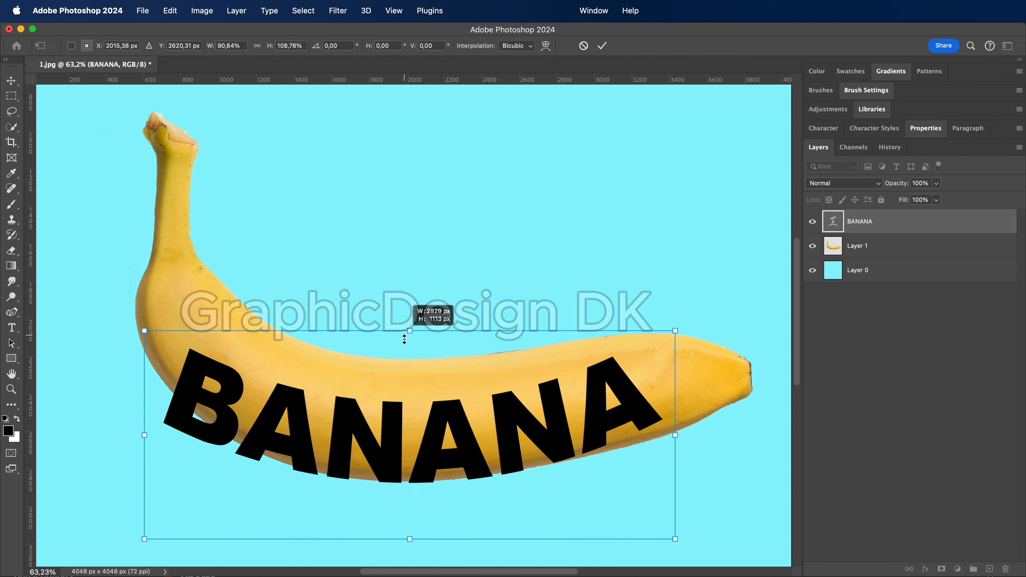
pyautogui.moveTo(367, 436); pyautogui.dragTo(375, 408)
pyautogui.moveTo(417, 306); pyautogui.dragTo(416, 241)
pyautogui.moveTo(465, 409); pyautogui.dragTo(461, 439)
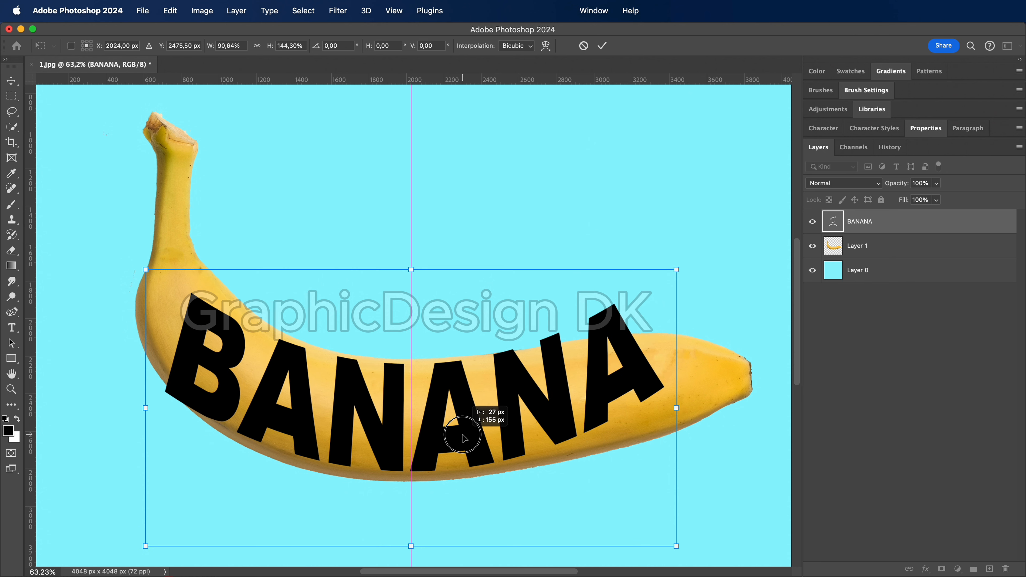
# Reduce the text's arc bend to about -15.2% and move the text down to fit within the banana
pyautogui.click(546, 45)
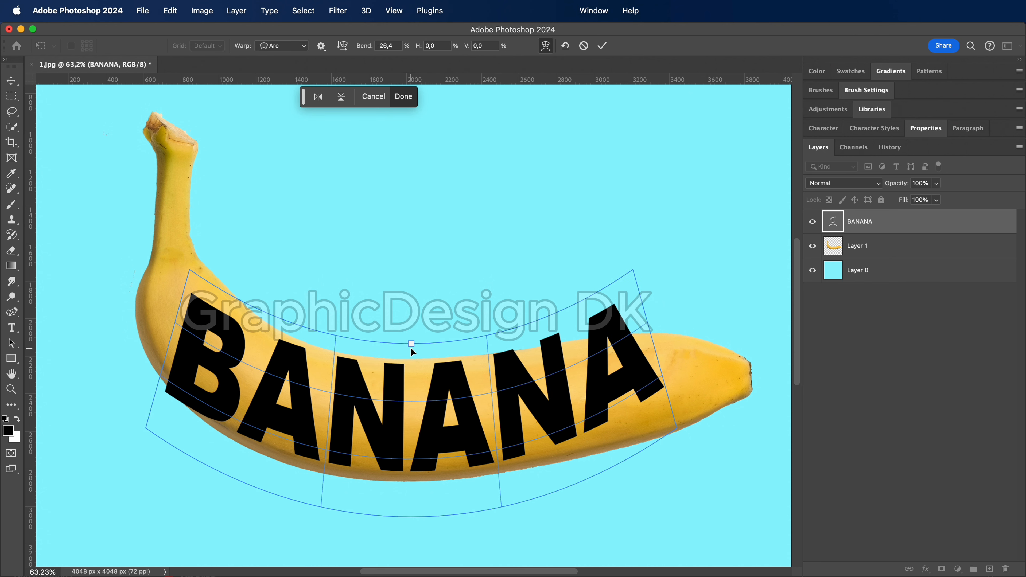
pyautogui.moveTo(411, 344); pyautogui.dragTo(417, 312)
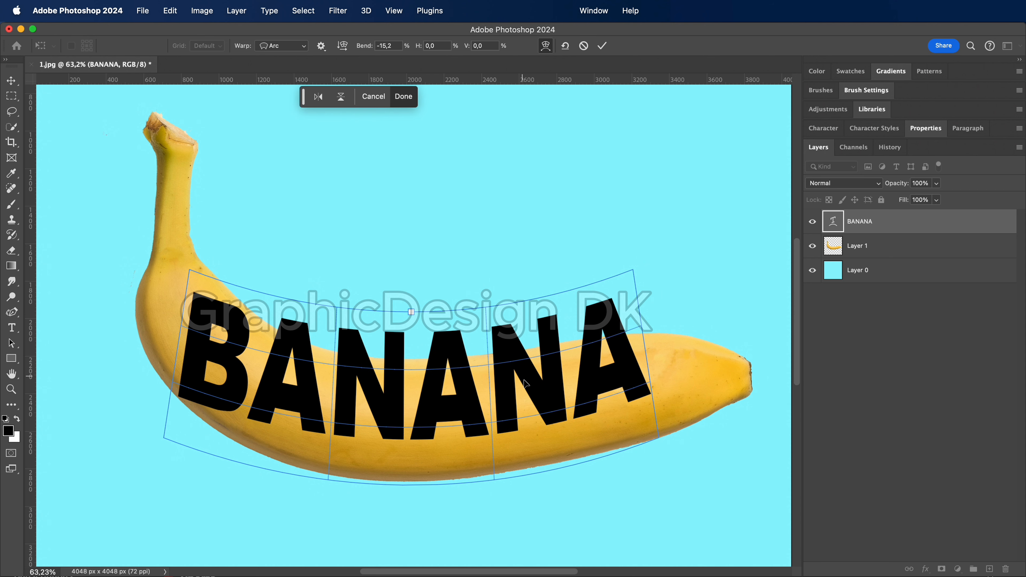
pyautogui.moveTo(525, 384); pyautogui.dragTo(536, 409)
pyautogui.click(11, 80)
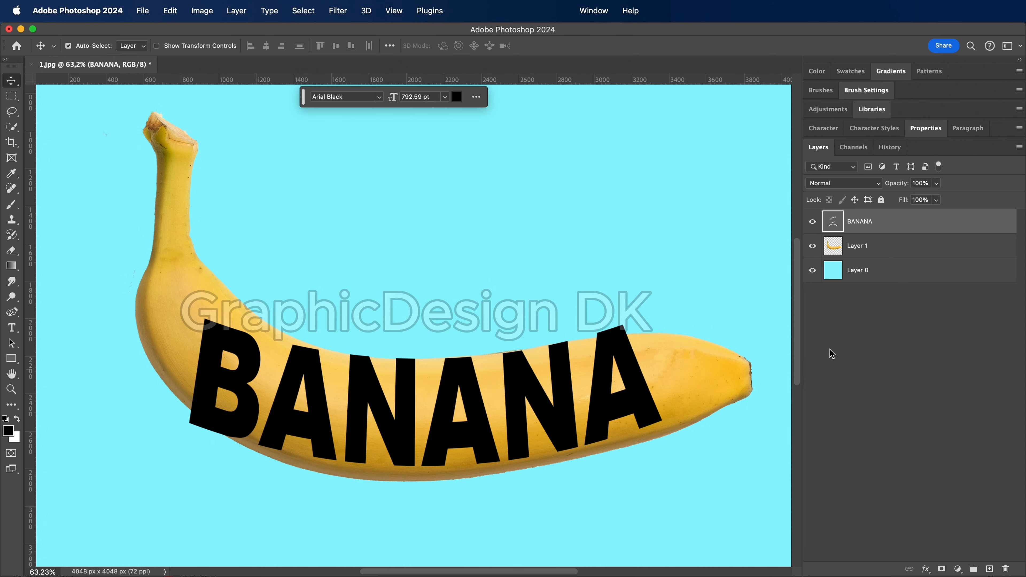
# Convert the BANANA text layer to a smart object and start a custom warp on it
pyautogui.rightClick(882, 228)
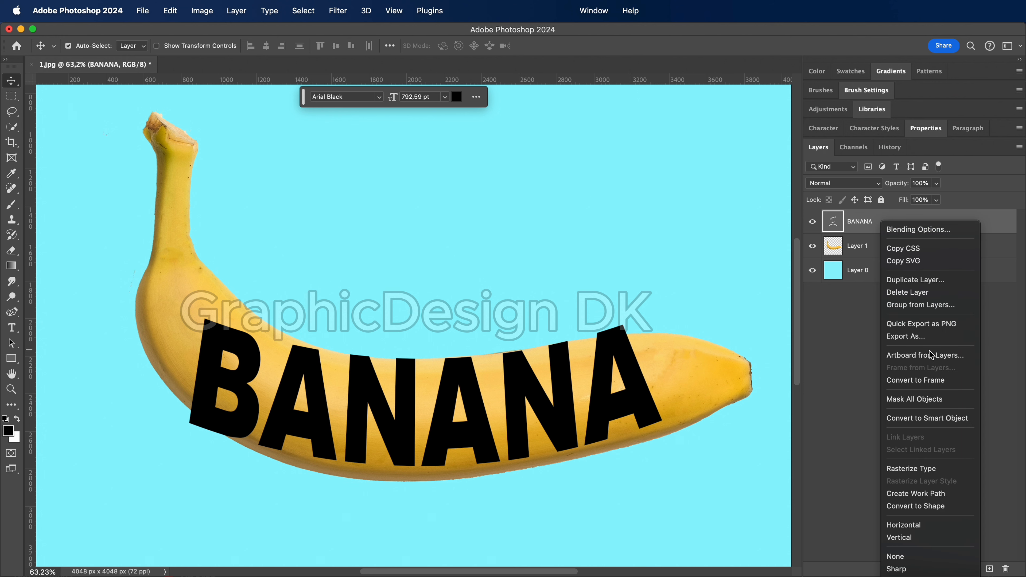
pyautogui.click(923, 417)
pyautogui.press('super+t')
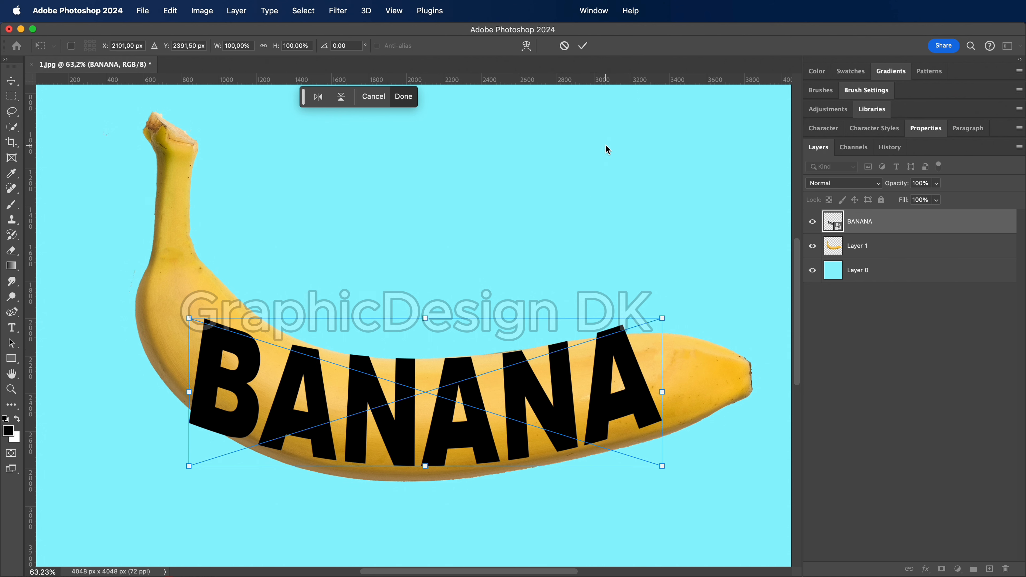
pyautogui.click(526, 46)
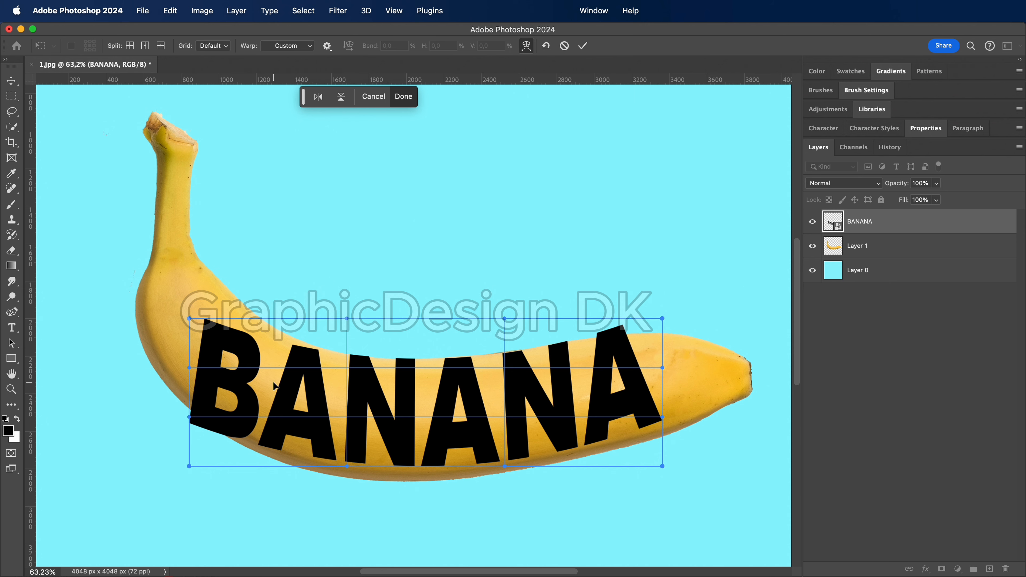
# Warp the B end of the text so its corners and edge slant along the banana's curve near the stem
pyautogui.press('super+plus')
pyautogui.press('super+plus')
pyautogui.moveTo(263, 453); pyautogui.dragTo(480, 281)
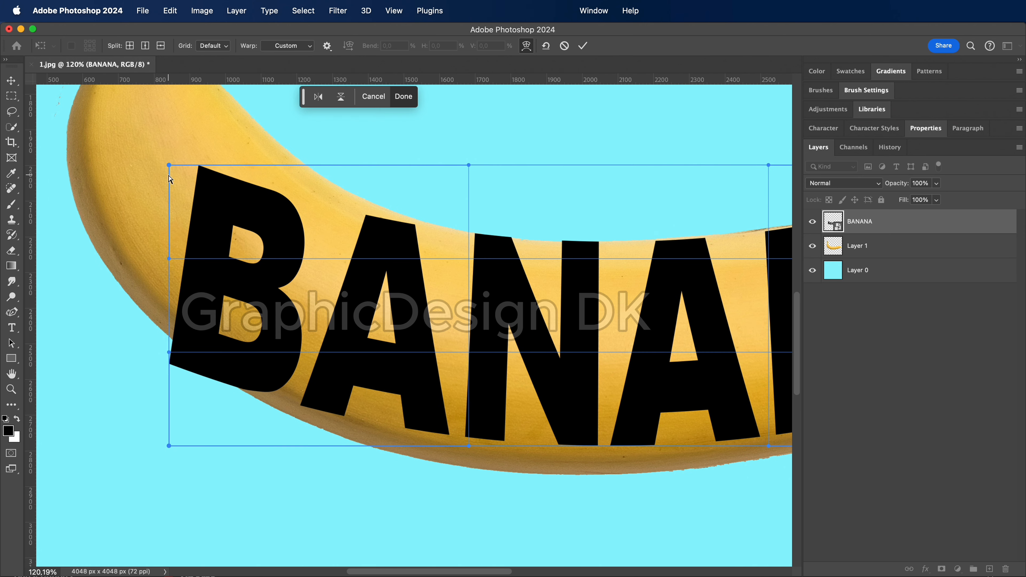
pyautogui.moveTo(168, 167); pyautogui.dragTo(240, 127)
pyautogui.moveTo(169, 445); pyautogui.dragTo(130, 342)
pyautogui.moveTo(169, 259); pyautogui.dragTo(216, 169)
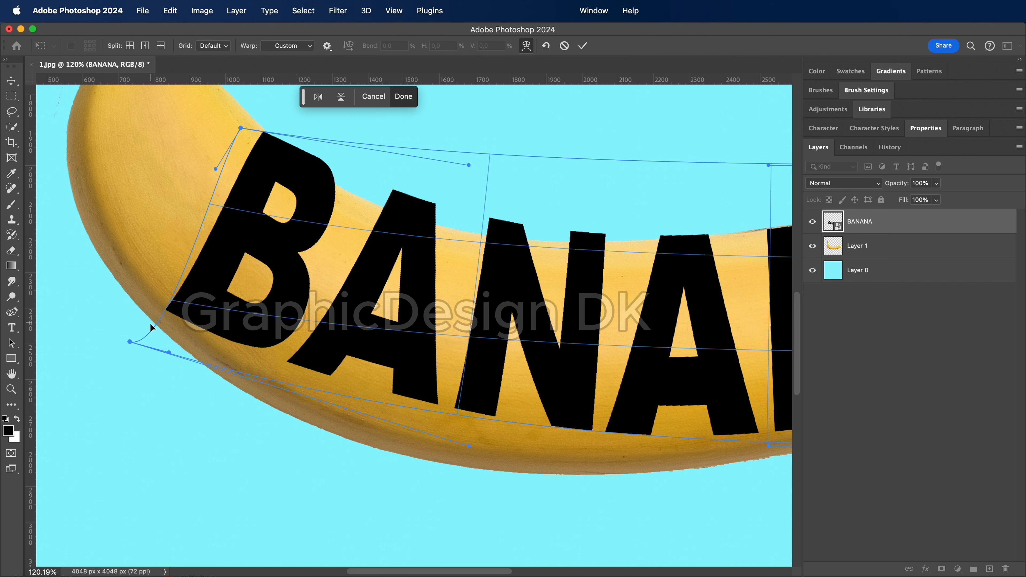
pyautogui.moveTo(169, 354); pyautogui.dragTo(124, 358)
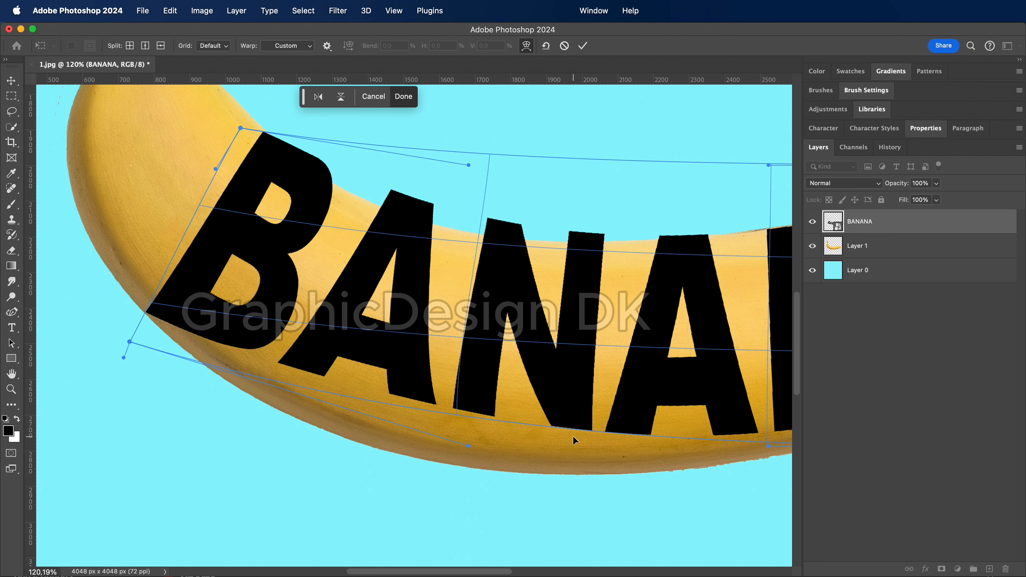
# Warp the final A end of the text so its corners and outer edge tilt toward the banana's tip
pyautogui.scroll(-5, 570, 432)
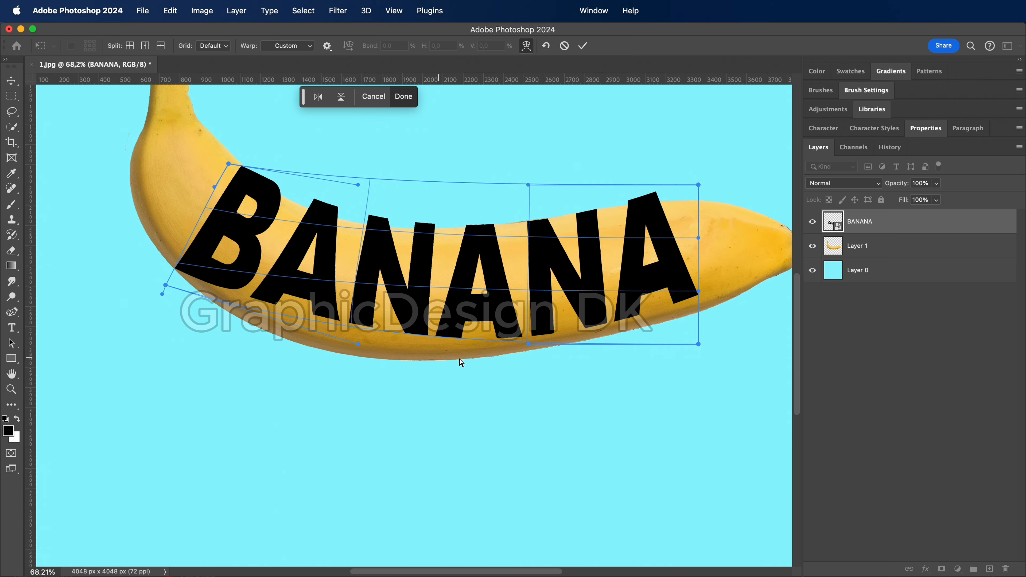
pyautogui.scroll(2, 461, 363)
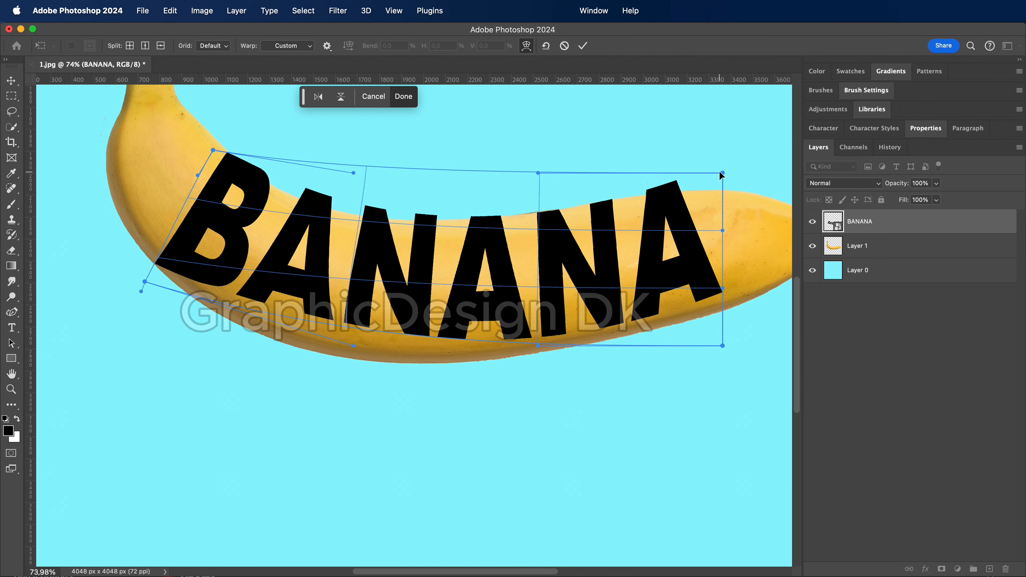
pyautogui.moveTo(720, 173); pyautogui.dragTo(711, 193)
pyautogui.moveTo(723, 346); pyautogui.dragTo(713, 365)
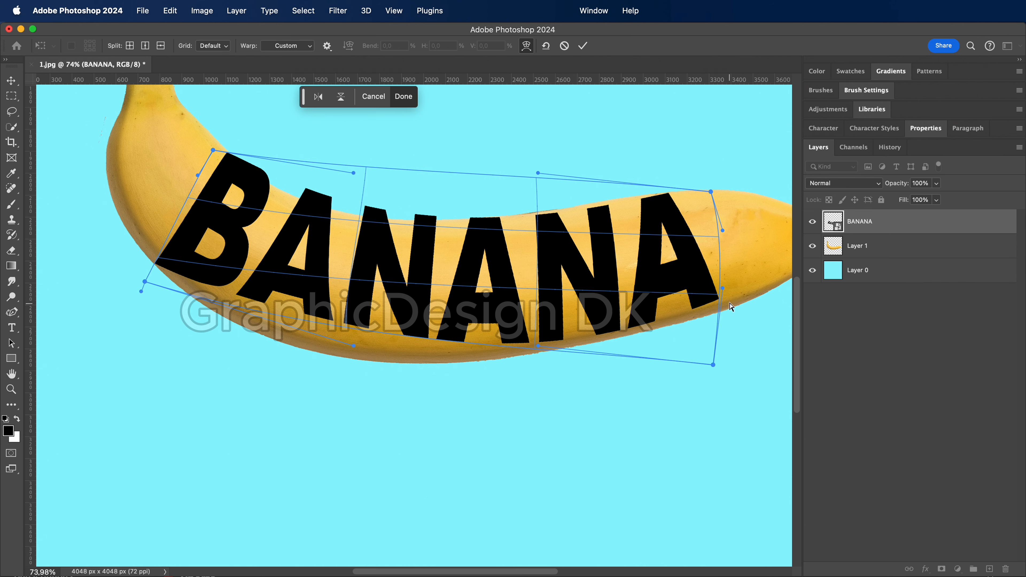
pyautogui.moveTo(723, 291); pyautogui.dragTo(733, 314)
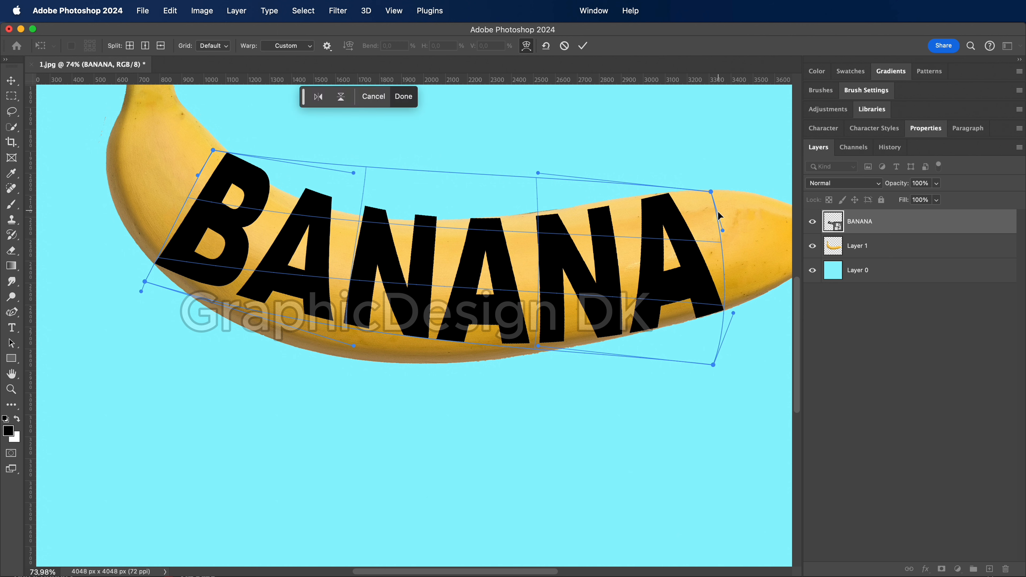
pyautogui.moveTo(538, 173); pyautogui.dragTo(557, 161)
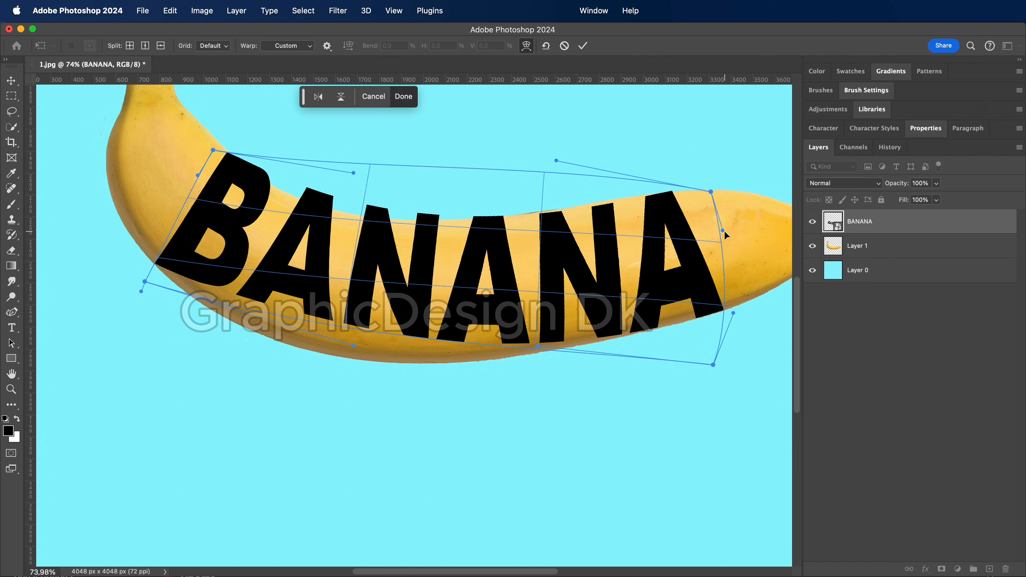
pyautogui.moveTo(724, 231); pyautogui.dragTo(727, 228)
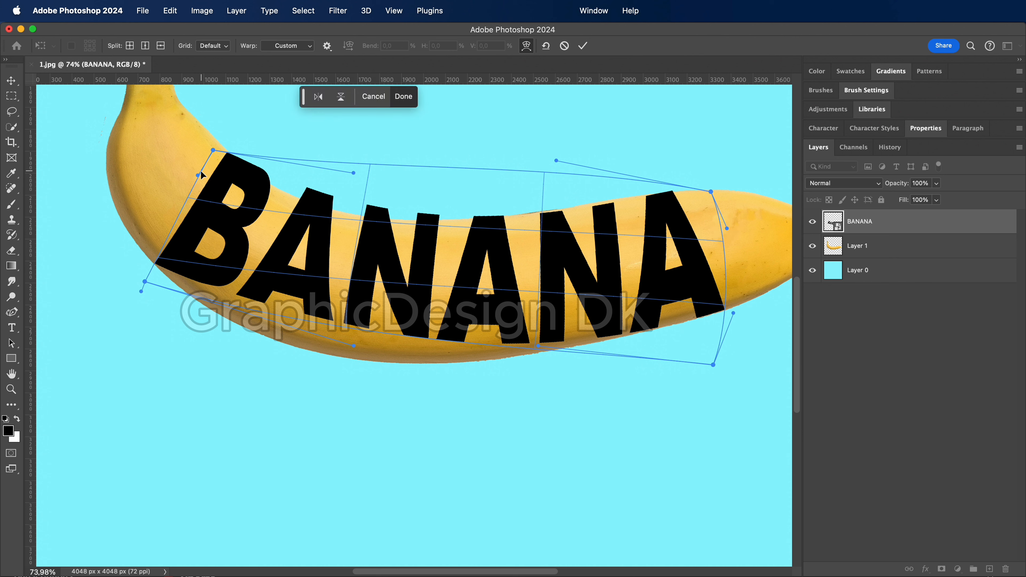
# Bend the B side and the upper and lower edges of the warp to follow the banana's curve
pyautogui.moveTo(198, 173); pyautogui.dragTo(189, 167)
pyautogui.moveTo(353, 174); pyautogui.dragTo(367, 206)
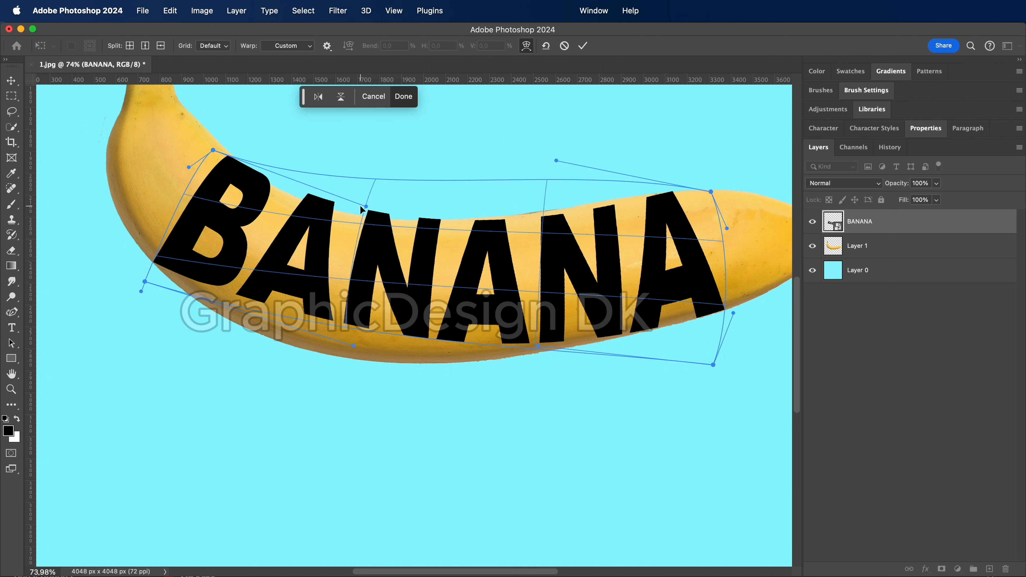
pyautogui.moveTo(354, 347); pyautogui.dragTo(293, 397)
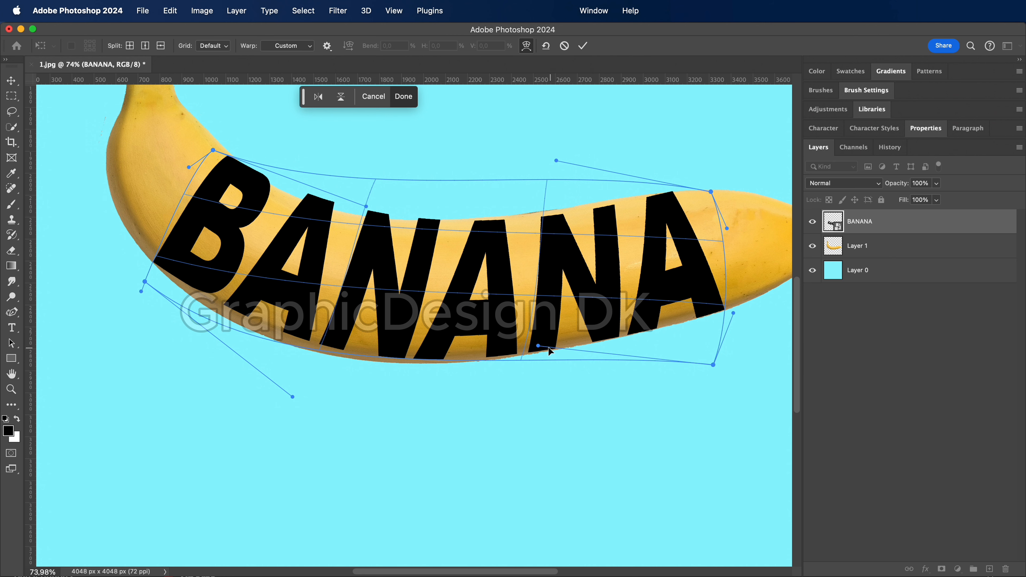
pyautogui.moveTo(539, 347); pyautogui.dragTo(523, 363)
# Reshape the upper edge of the warp at both ends so the letter tops align with the banana's upper outline
pyautogui.hscroll(-5, 573, 299)
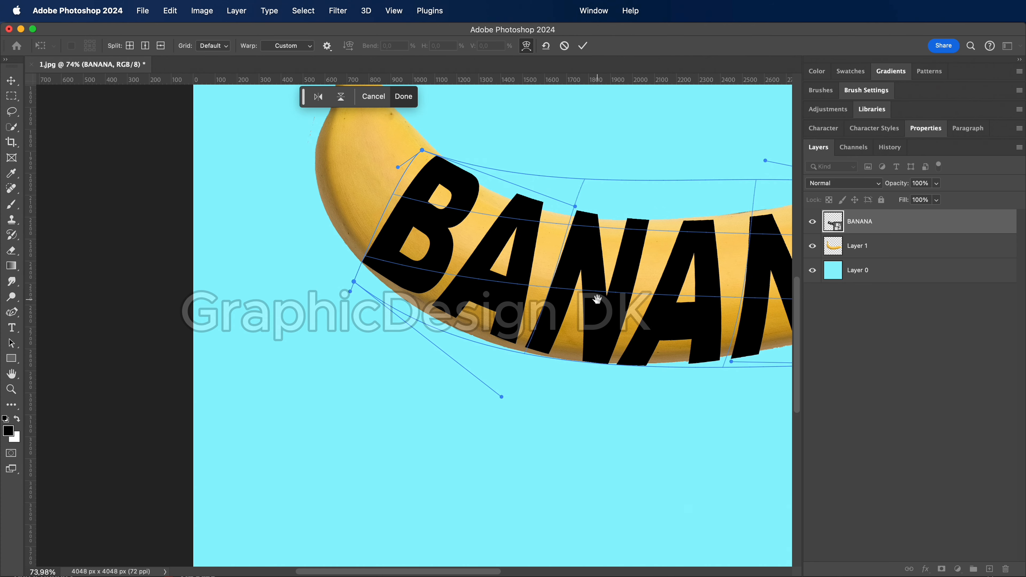
pyautogui.moveTo(596, 298); pyautogui.dragTo(344, 328)
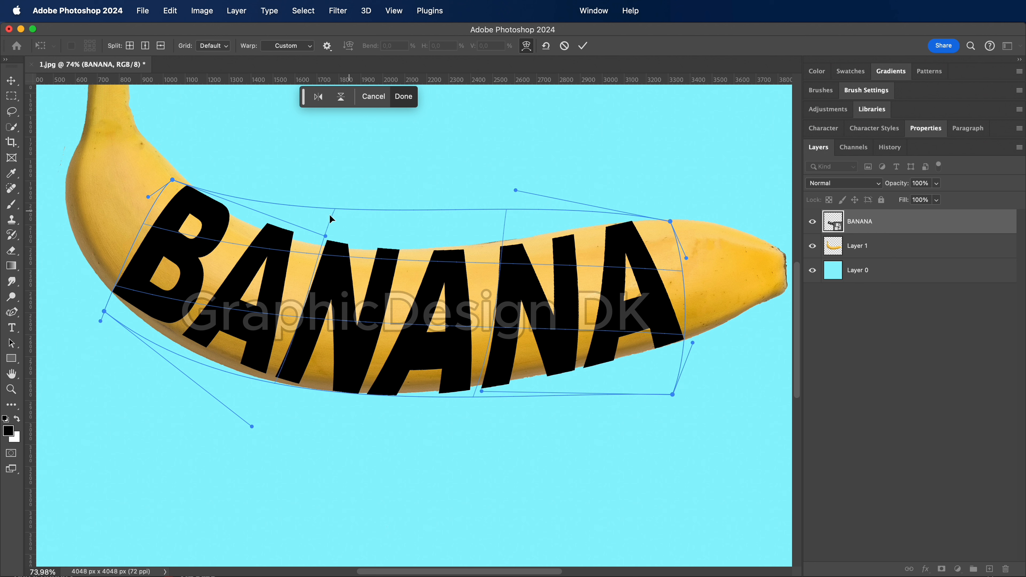
pyautogui.moveTo(327, 238); pyautogui.dragTo(320, 269)
pyautogui.moveTo(174, 184); pyautogui.dragTo(177, 177)
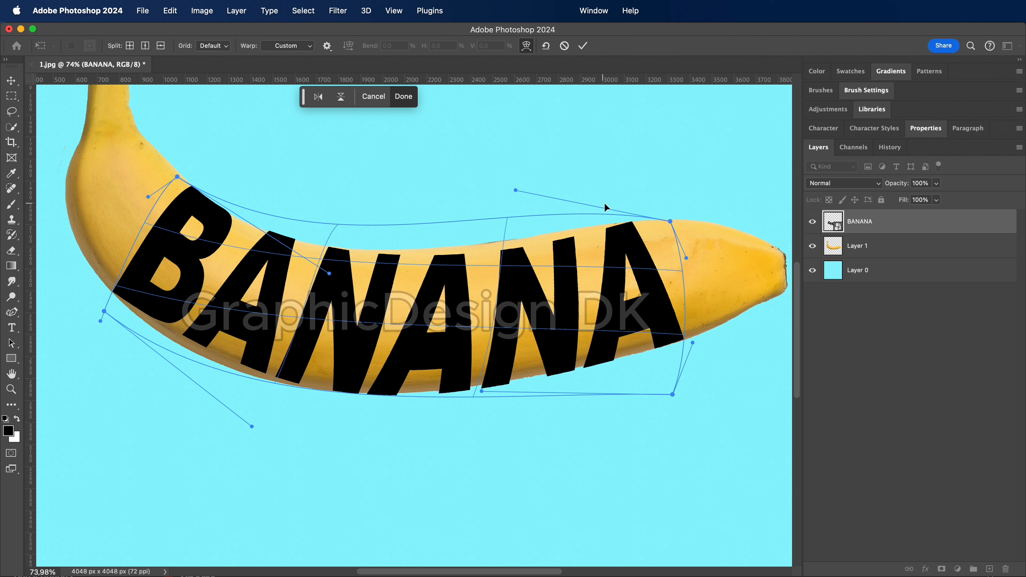
pyautogui.moveTo(669, 223); pyautogui.dragTo(670, 219)
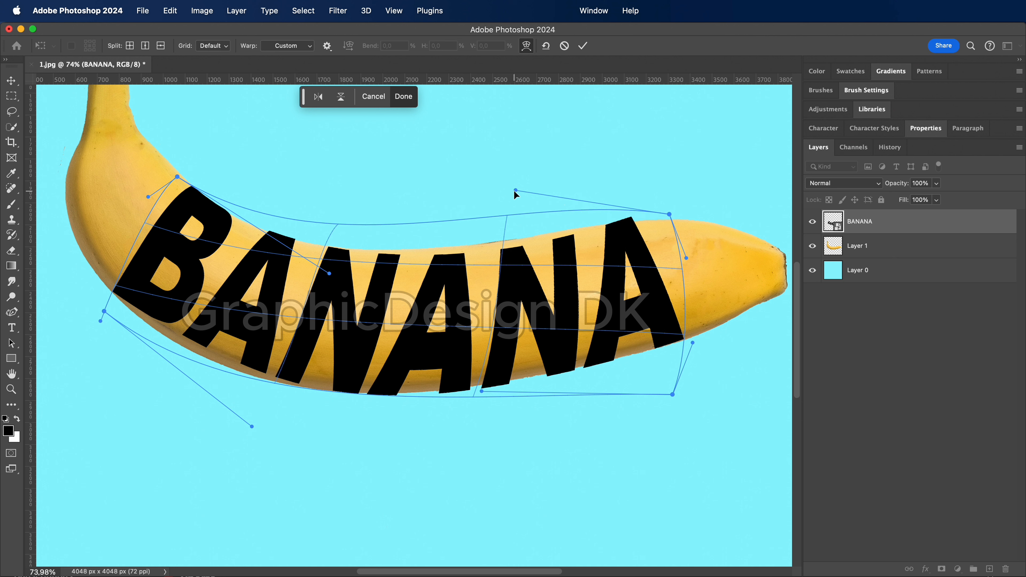
pyautogui.moveTo(515, 191); pyautogui.dragTo(496, 149)
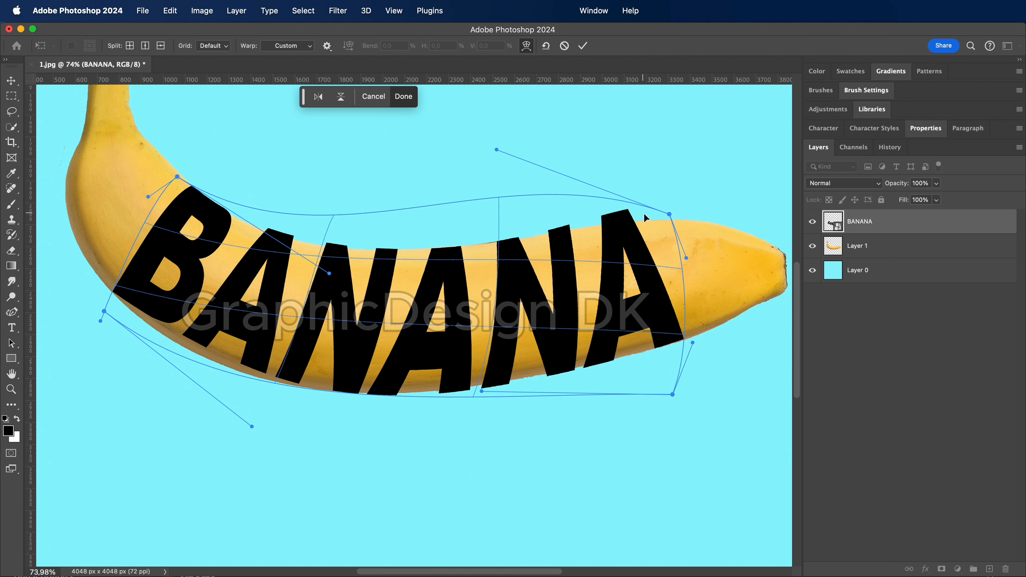
pyautogui.moveTo(670, 217); pyautogui.dragTo(680, 235)
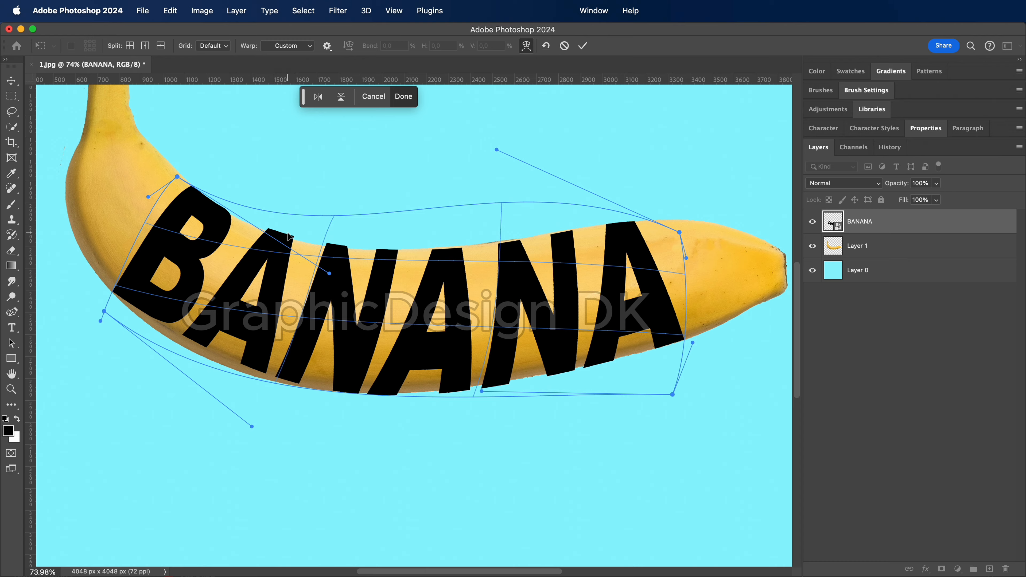
# Fine-tune the upper corner and curve handle at the B end so the first letters' tops fit the banana's edge
pyautogui.scroll(5, 297, 241)
pyautogui.moveTo(272, 238); pyautogui.dragTo(238, 269)
pyautogui.scroll(-3, 251, 269)
pyautogui.scroll(3, 172, 223)
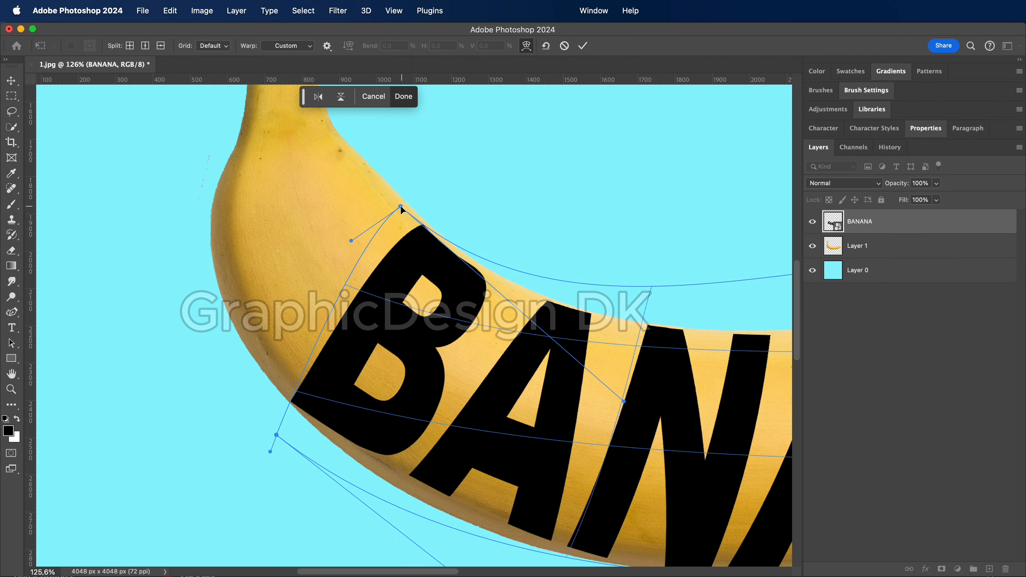
pyautogui.moveTo(400, 205); pyautogui.dragTo(406, 205)
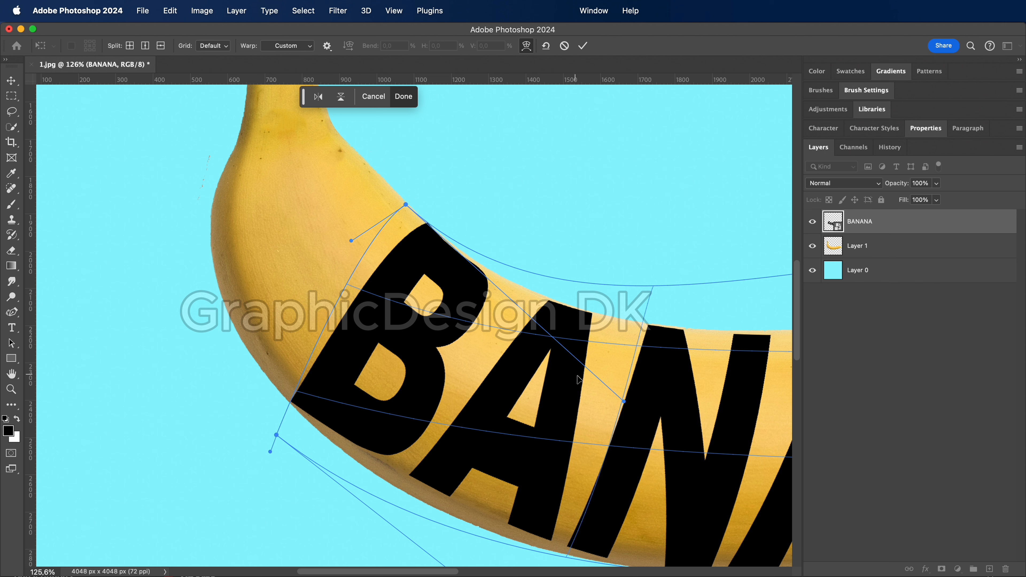
pyautogui.moveTo(627, 402); pyautogui.dragTo(616, 352)
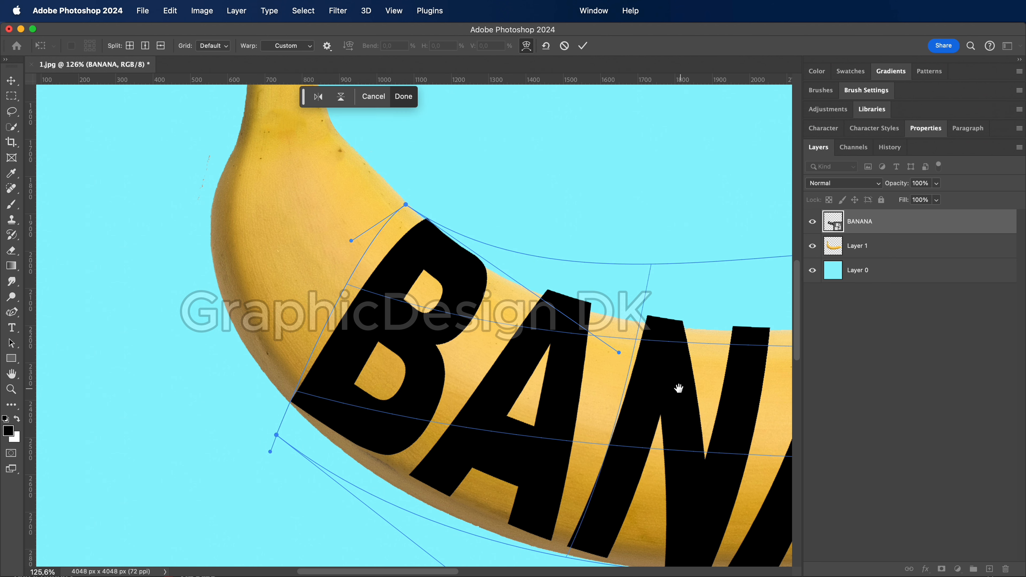
pyautogui.scroll(-5, 458, 323)
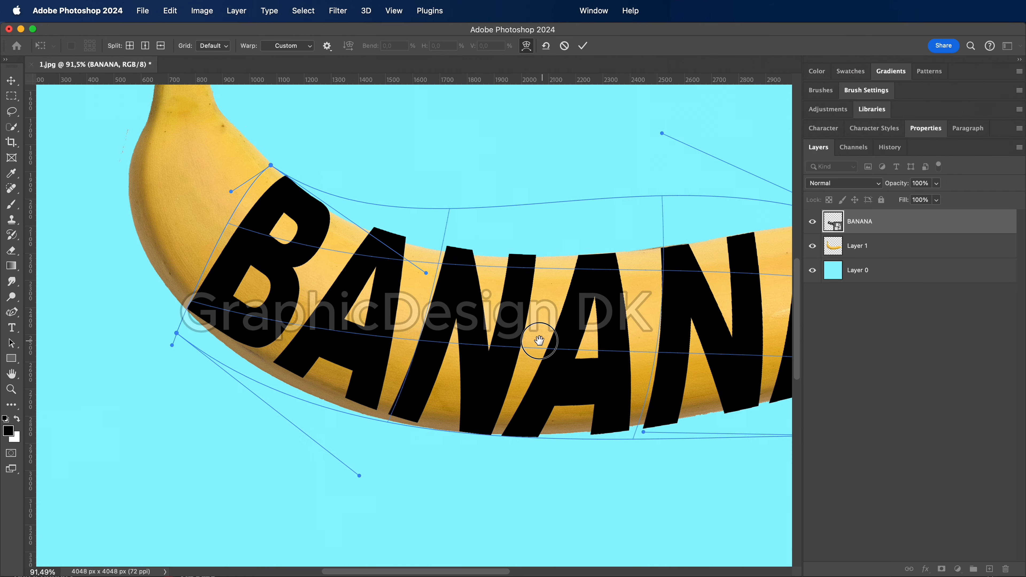
pyautogui.moveTo(416, 276); pyautogui.dragTo(419, 300)
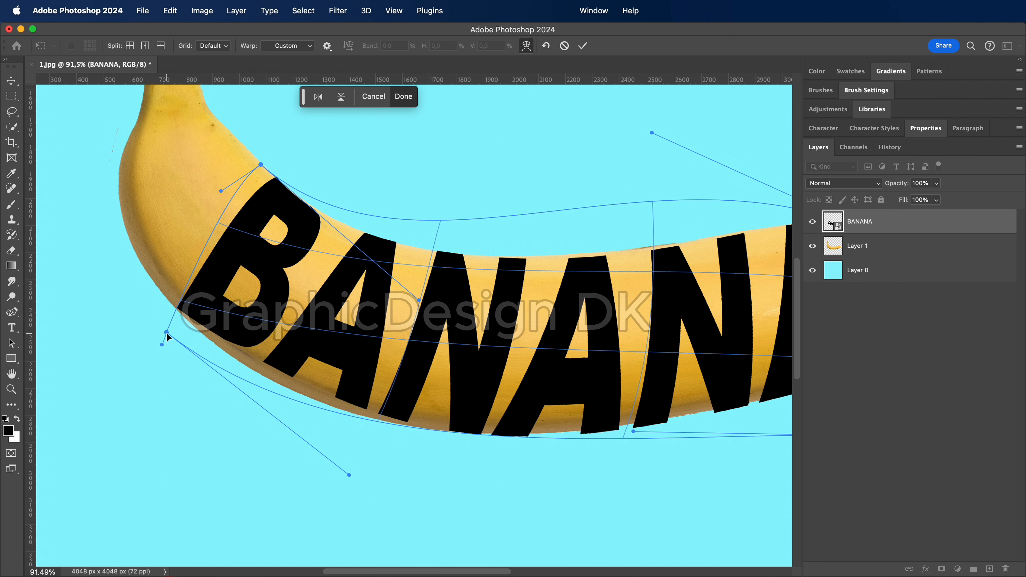
# Adjust the lower corner at the B end and both lower curve handles to fit the letters to the banana's underside
pyautogui.moveTo(166, 332); pyautogui.dragTo(168, 337)
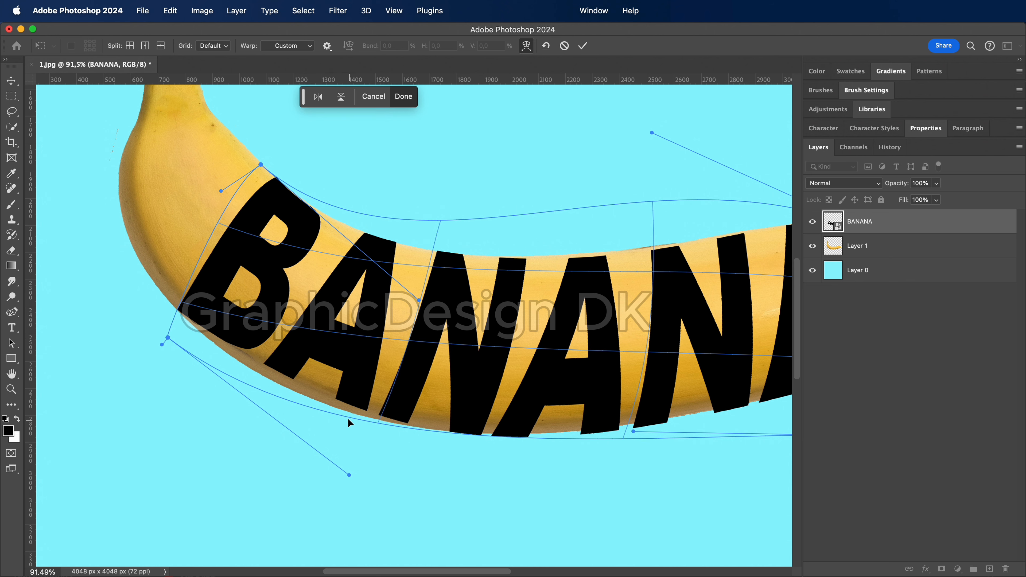
pyautogui.moveTo(349, 477)
pyautogui.mouseDown()
pyautogui.moveTo(292, 477)
pyautogui.moveTo(292, 493)
pyautogui.moveTo(345, 517)
pyautogui.moveTo(364, 479)
pyautogui.moveTo(358, 462)
pyautogui.mouseUp()
pyautogui.moveTo(647, 455); pyautogui.dragTo(348, 421)
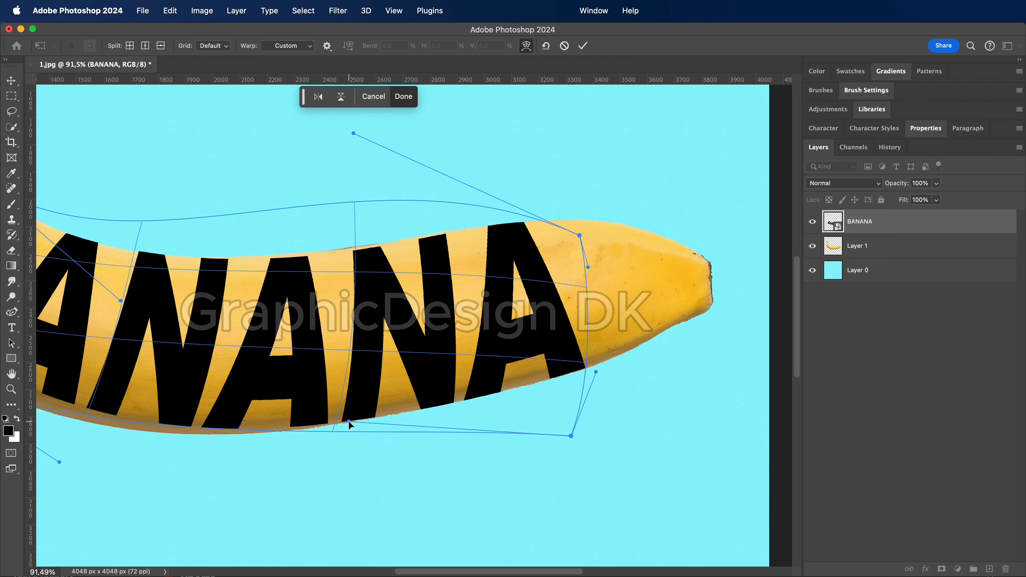
pyautogui.scroll(-3, 348, 423)
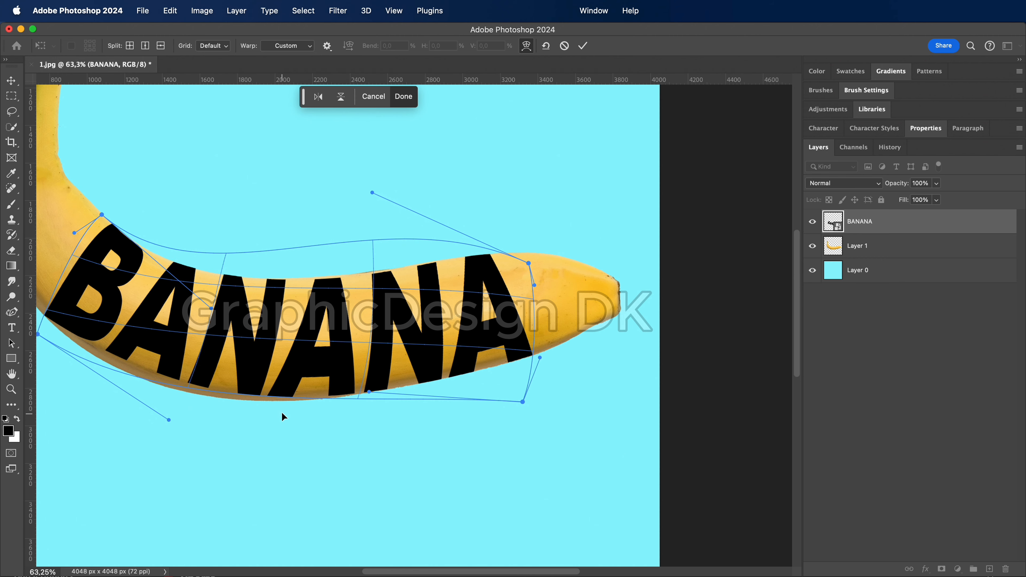
# Pull the B's upper corner toward the stem and readjust its curve handle along the banana's inner edge
pyautogui.hscroll(-10, 283, 416)
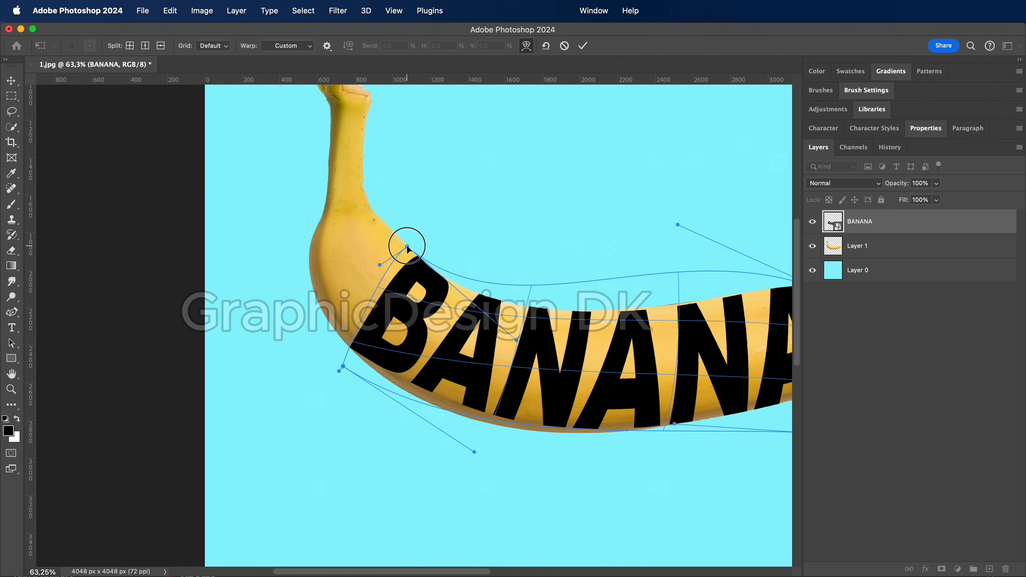
pyautogui.moveTo(407, 245); pyautogui.dragTo(391, 233)
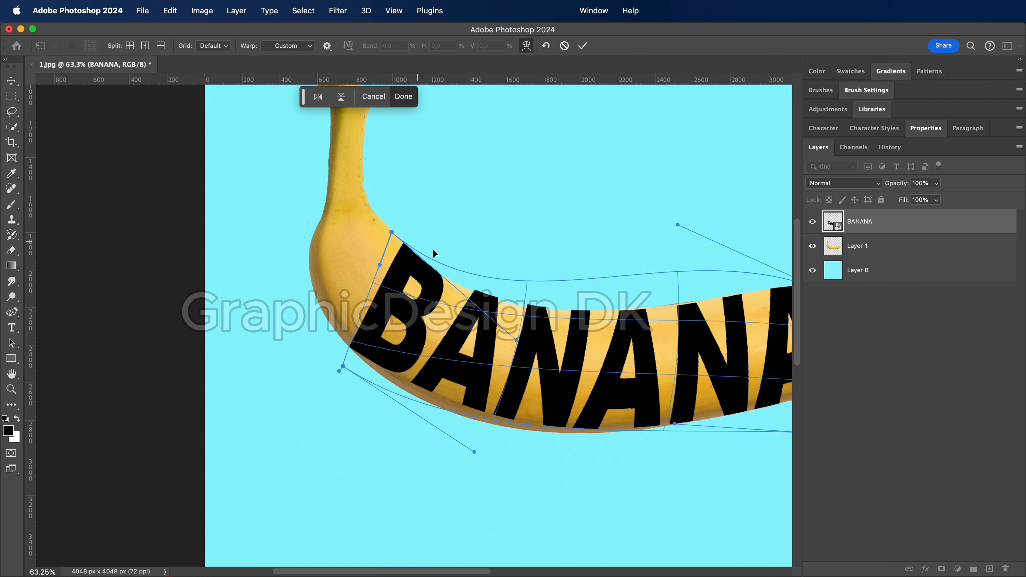
pyautogui.scroll(5, 447, 276)
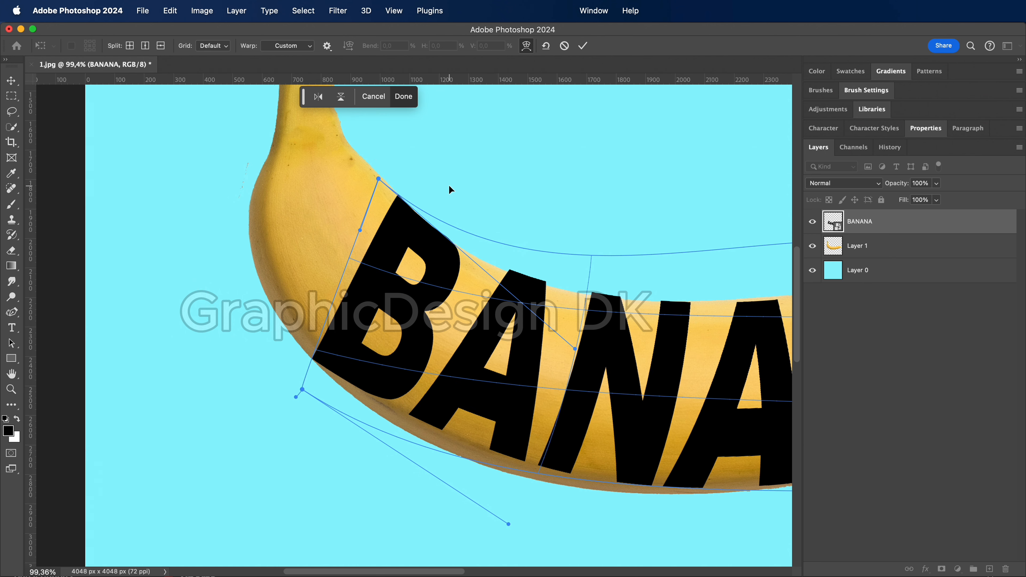
pyautogui.scroll(3, 449, 190)
pyautogui.scroll(2, 465, 227)
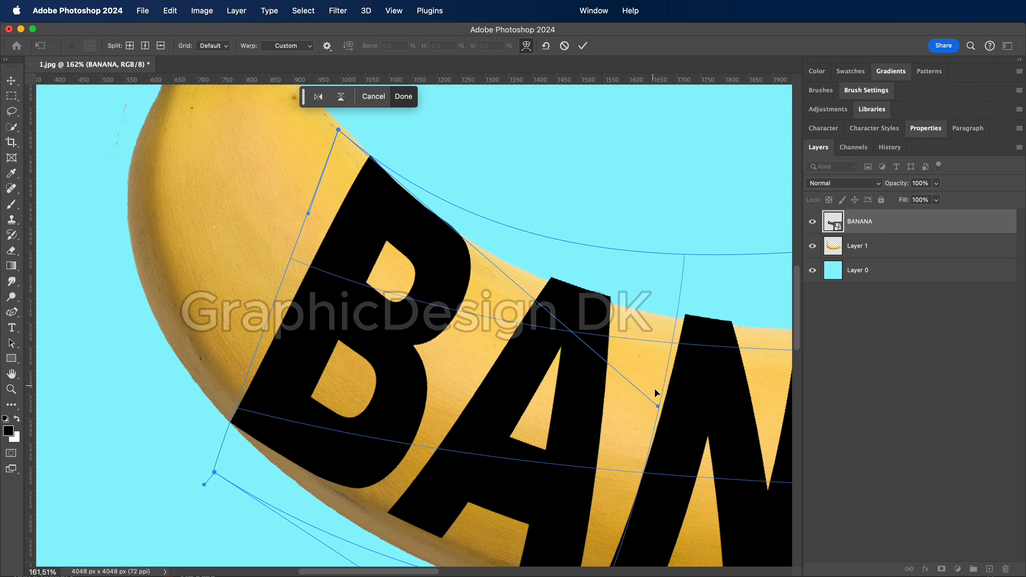
pyautogui.moveTo(659, 408)
pyautogui.mouseDown()
pyautogui.moveTo(650, 420)
pyautogui.moveTo(642, 415)
pyautogui.mouseUp()
pyautogui.scroll(-4, 418, 328)
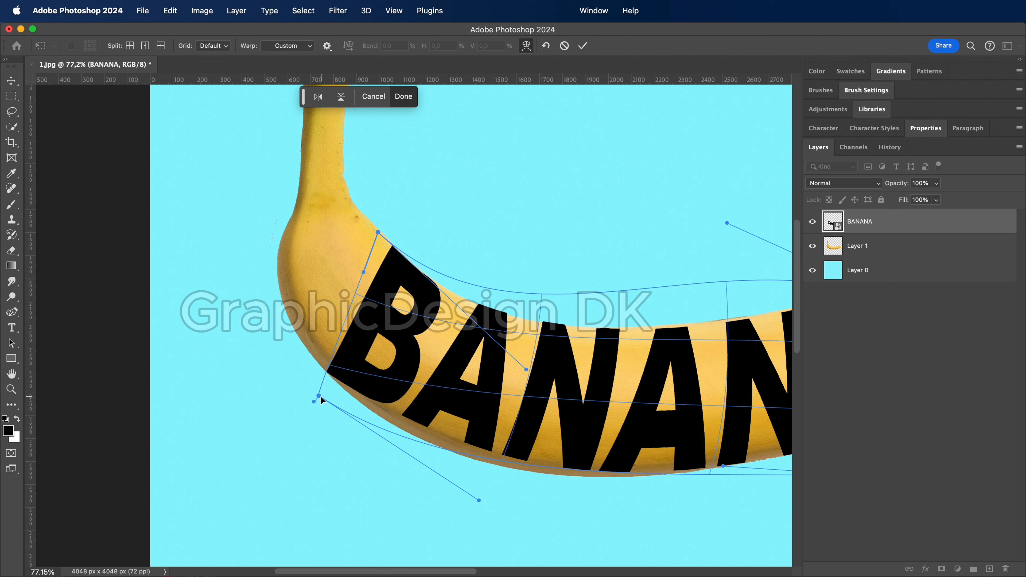
# Stretch the B's lower corner out to the banana's outer edge, adjust the lower curve, and undo the last mesh tweak
pyautogui.moveTo(320, 398); pyautogui.dragTo(302, 384)
pyautogui.moveTo(479, 501); pyautogui.dragTo(475, 509)
pyautogui.scroll(5, 333, 382)
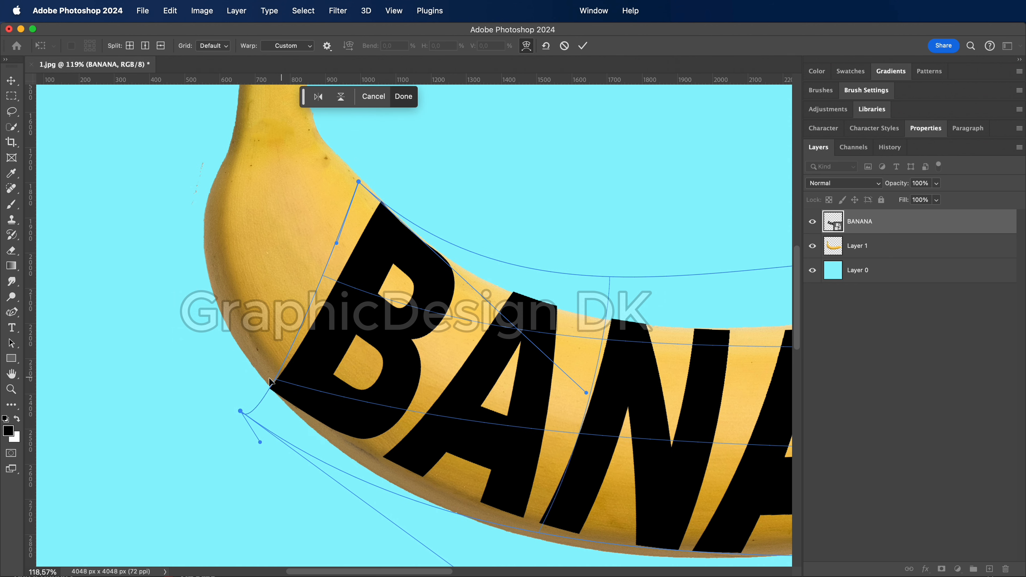
pyautogui.moveTo(273, 388)
pyautogui.mouseDown()
pyautogui.moveTo(279, 373)
pyautogui.moveTo(273, 380)
pyautogui.mouseUp()
pyautogui.moveTo(372, 440); pyautogui.dragTo(365, 437)
pyautogui.press('super+z')
pyautogui.scroll(-6, 581, 483)
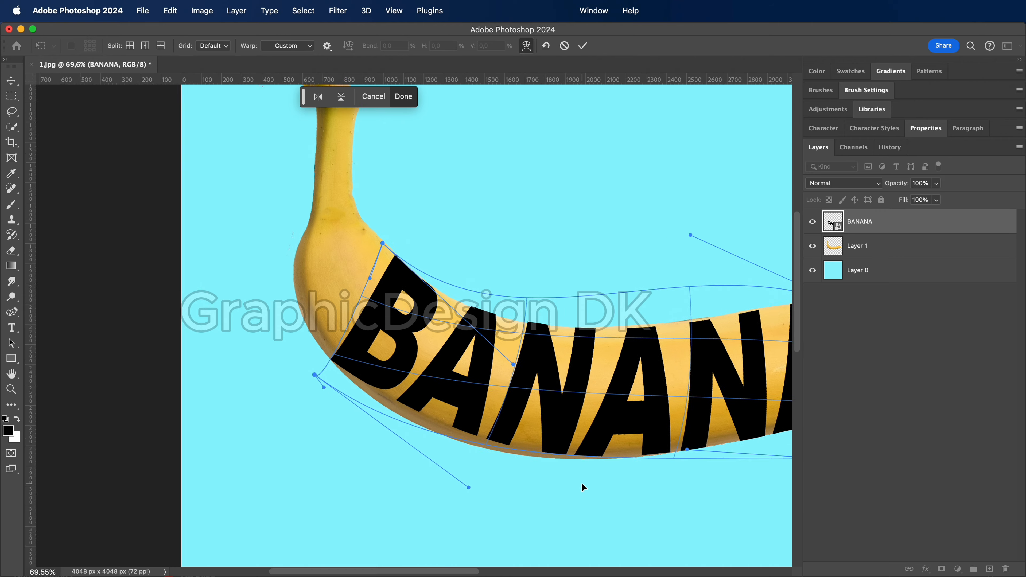
# Fine-tune the lower corner and side handle of the final A to the banana's underside and apply the warp
pyautogui.moveTo(690, 424); pyautogui.dragTo(531, 425)
pyautogui.scroll(5, 597, 364)
pyautogui.moveTo(663, 470); pyautogui.dragTo(593, 394)
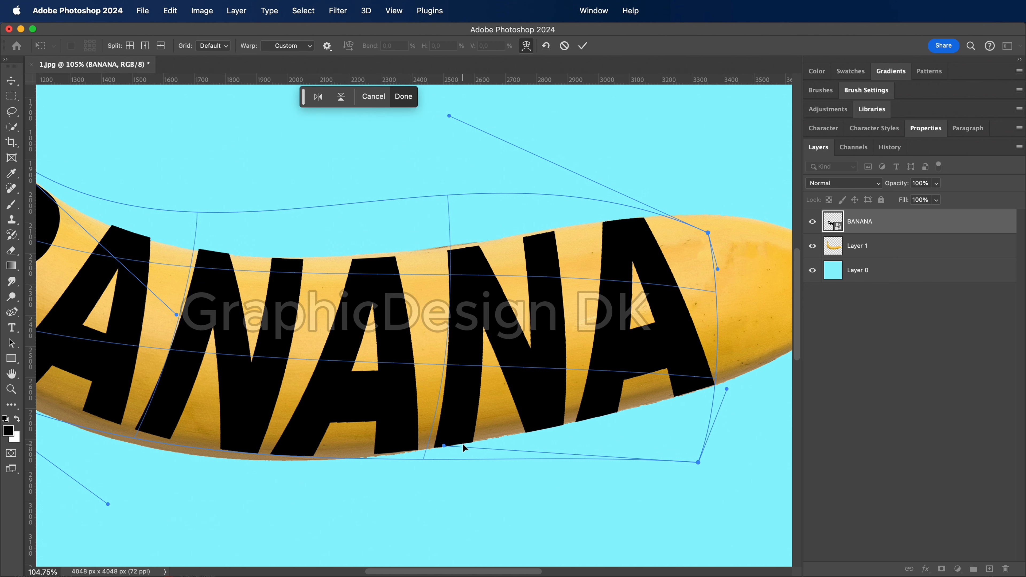
pyautogui.moveTo(700, 464); pyautogui.dragTo(699, 459)
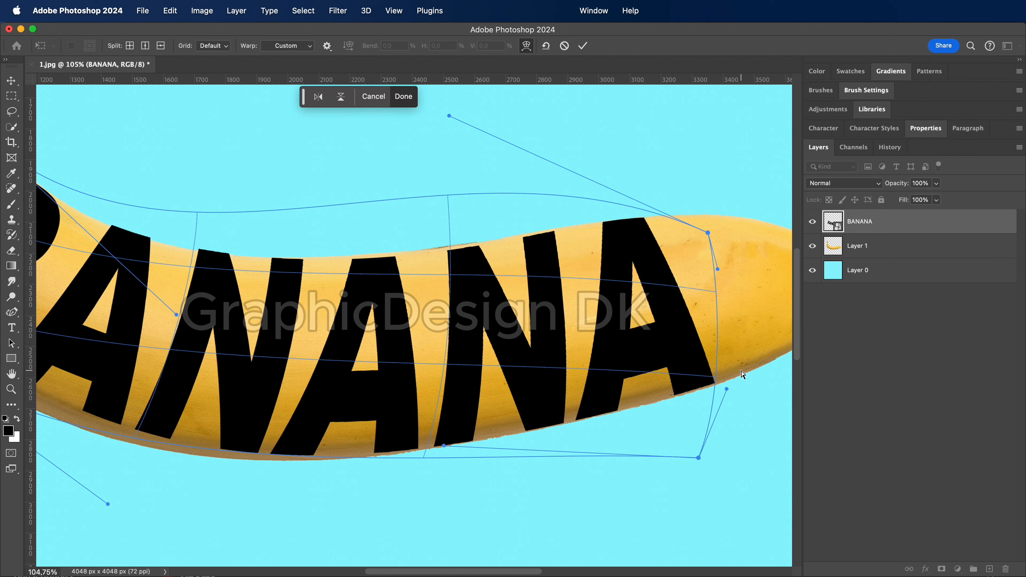
pyautogui.moveTo(727, 388); pyautogui.dragTo(729, 391)
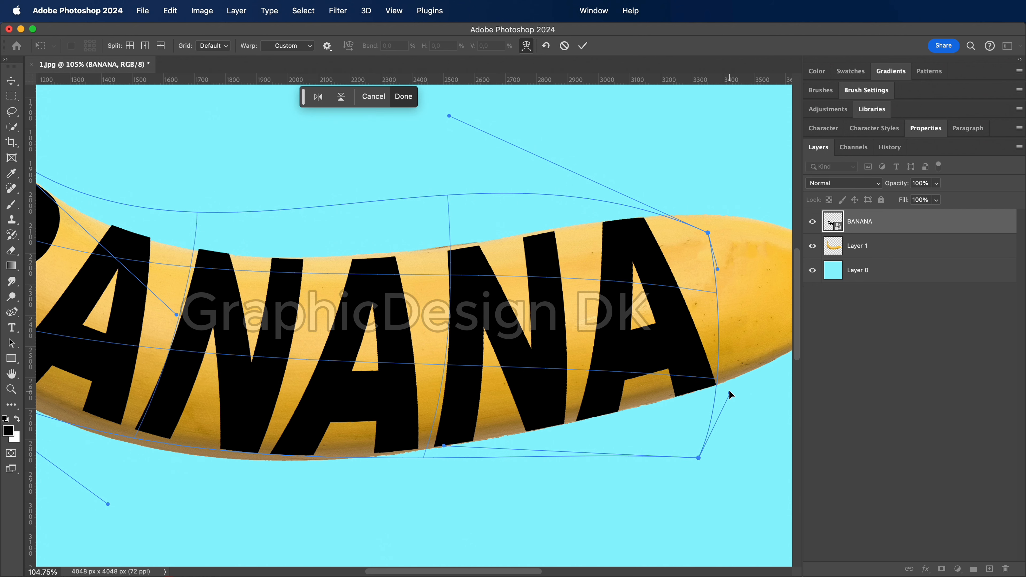
pyautogui.scroll(-3, 729, 391)
pyautogui.scroll(-2, 729, 391)
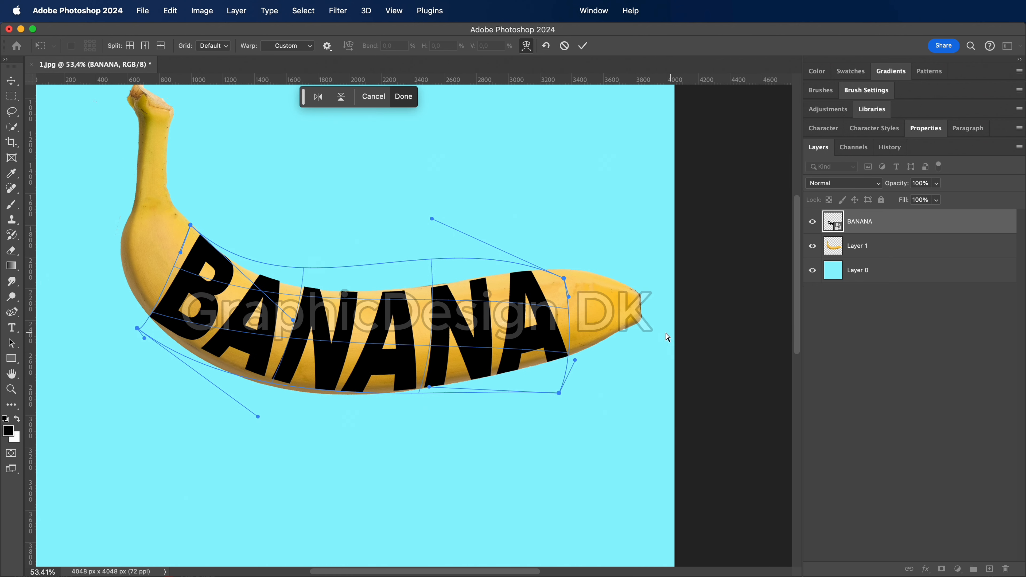
pyautogui.press('Return')
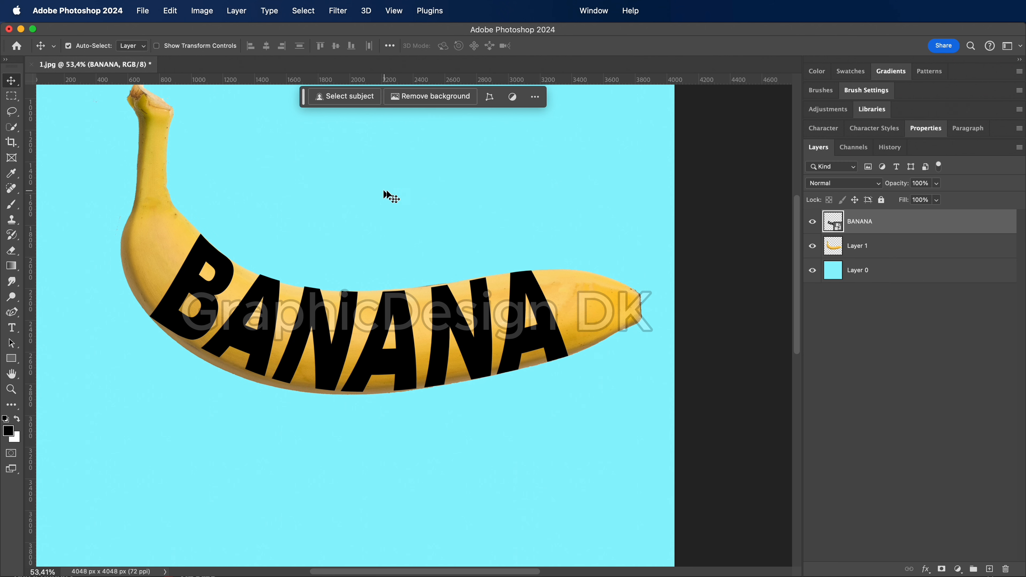
# Duplicate the banana layer, move the copy above the BANANA text layer and clip it to the text
pyautogui.click(856, 249)
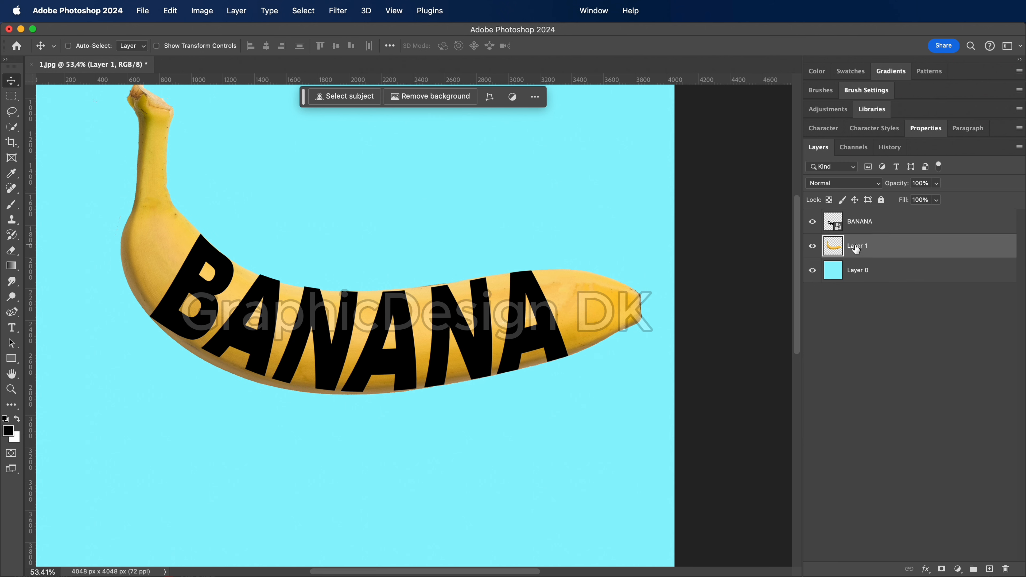
pyautogui.press('super+j')
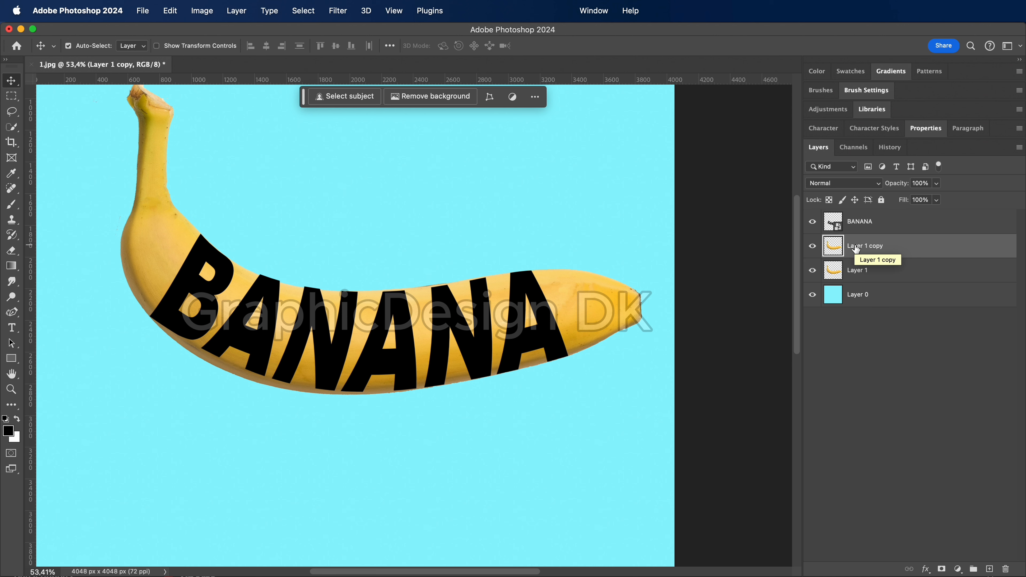
pyautogui.moveTo(857, 248); pyautogui.dragTo(857, 216)
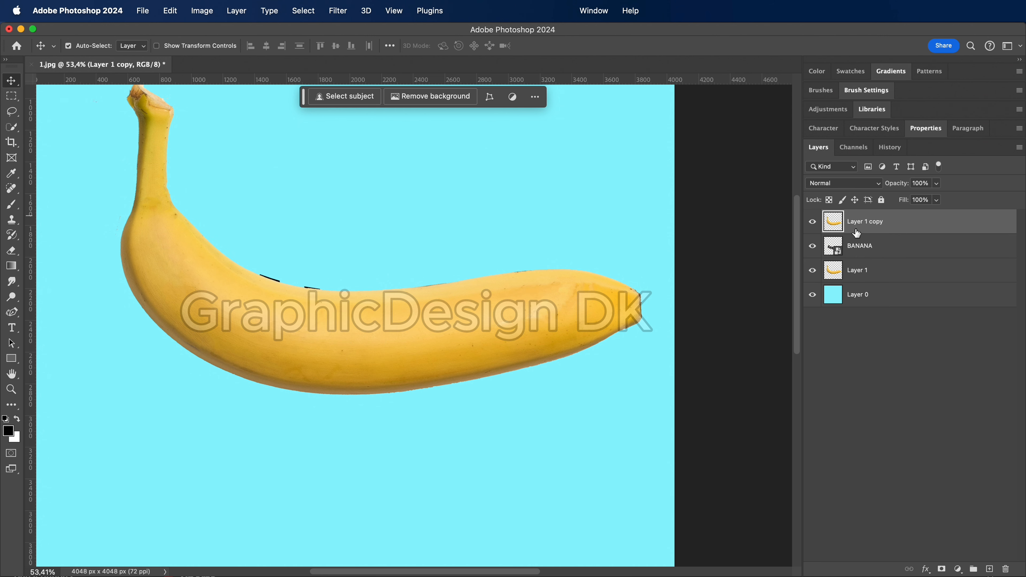
pyautogui.press('alt+super+g')
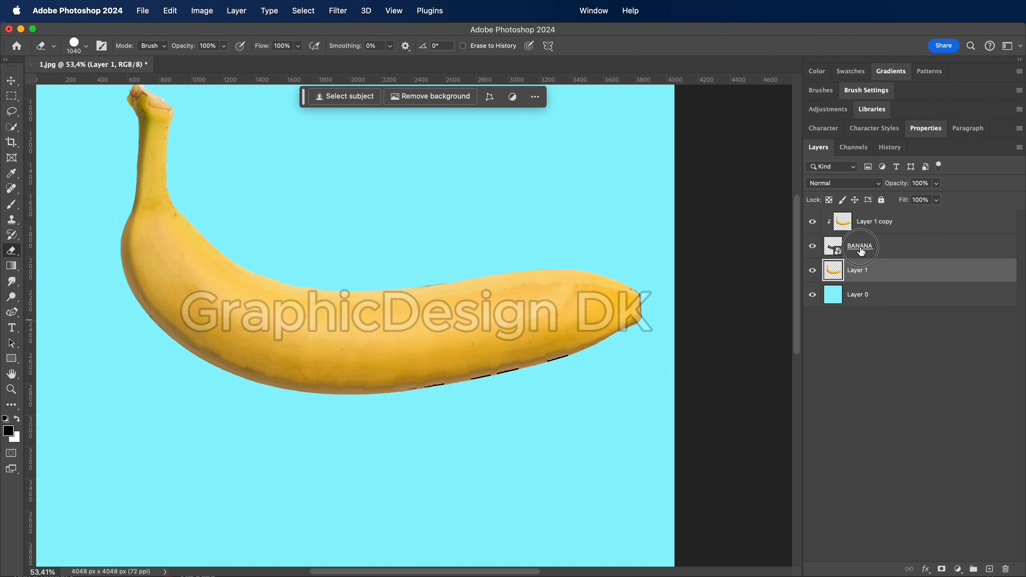
# Start erasing the original banana on Layer 1 around the first A and N with a resized Eraser brush
pyautogui.click(857, 247)
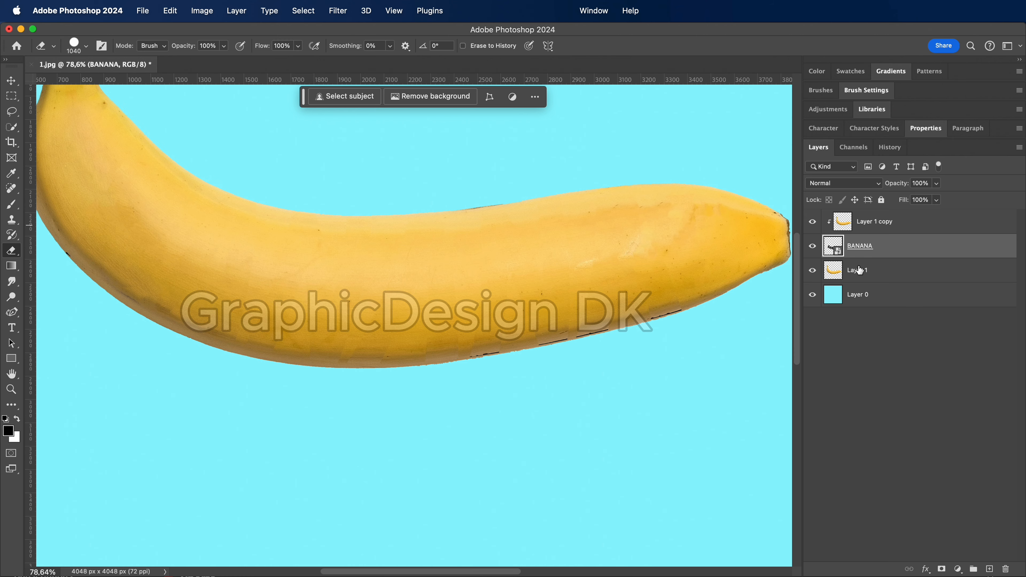
pyautogui.click(860, 271)
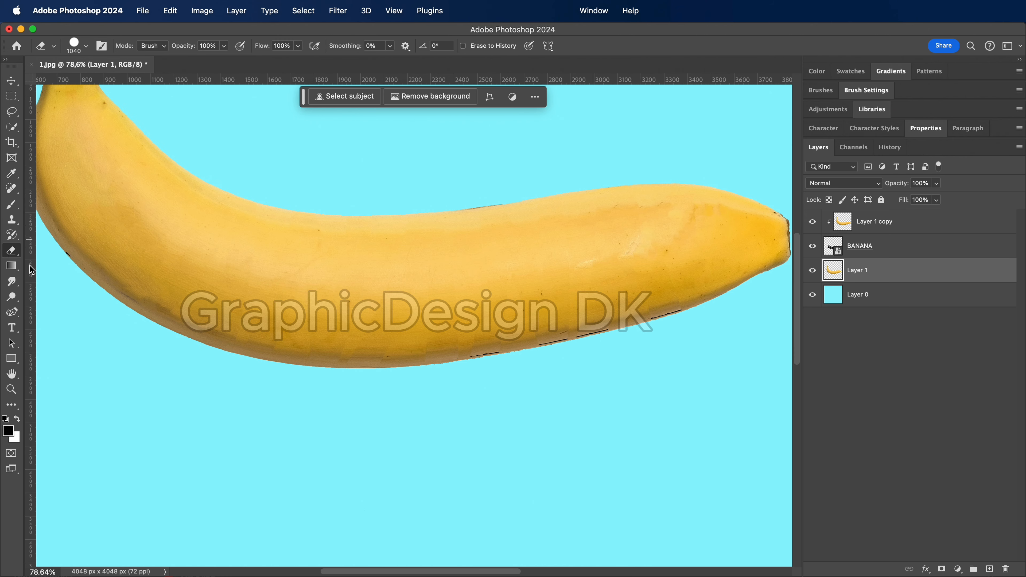
pyautogui.click(10, 252)
pyautogui.click(48, 249)
pyautogui.click(86, 45)
pyautogui.click(96, 83)
pyautogui.click(276, 238)
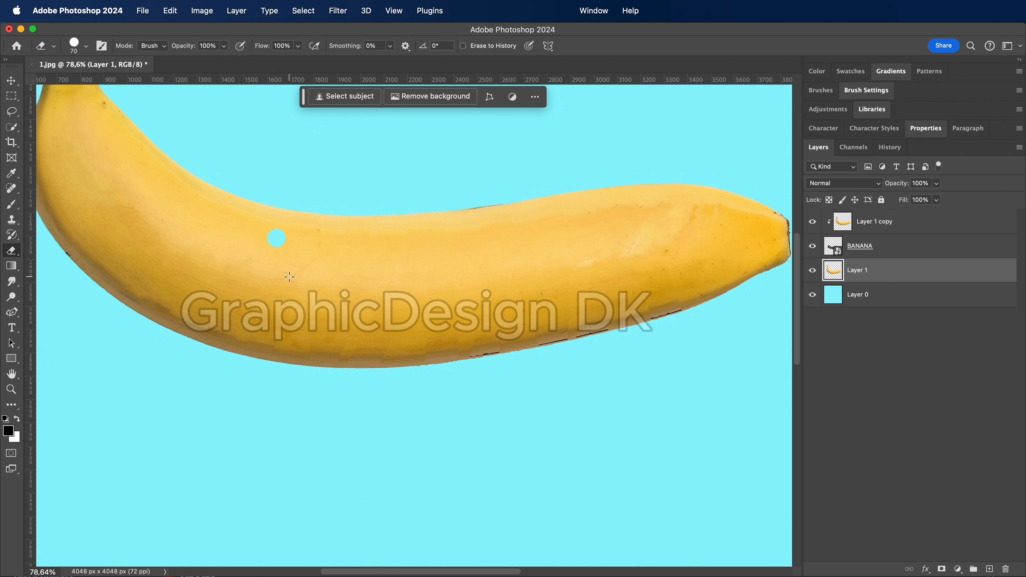
pyautogui.moveTo(293, 266)
pyautogui.mouseDown()
pyautogui.moveTo(287, 322)
pyautogui.moveTo(265, 335)
pyautogui.moveTo(279, 278)
pyautogui.moveTo(249, 265)
pyautogui.moveTo(245, 237)
pyautogui.moveTo(262, 304)
pyautogui.moveTo(268, 248)
pyautogui.moveTo(191, 324)
pyautogui.moveTo(196, 350)
pyautogui.mouseUp()
pyautogui.press(']')
pyautogui.press(']')
pyautogui.press(']')
pyautogui.press(']')
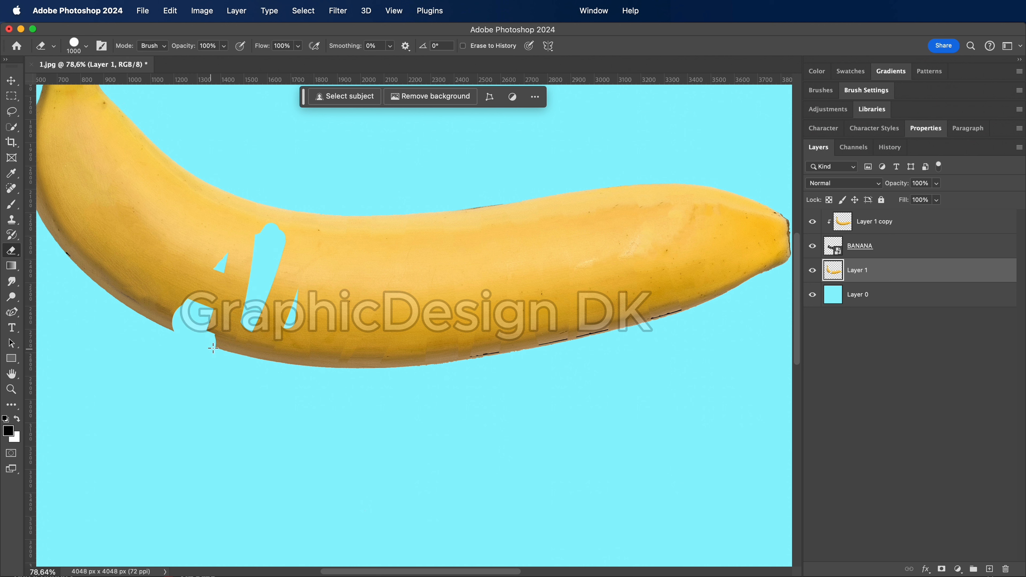
# Erase Layer 1 in the gaps between B, A and N and above the letters, adjusting the Eraser size
pyautogui.press('[')
pyautogui.click(223, 342)
pyautogui.press(']')
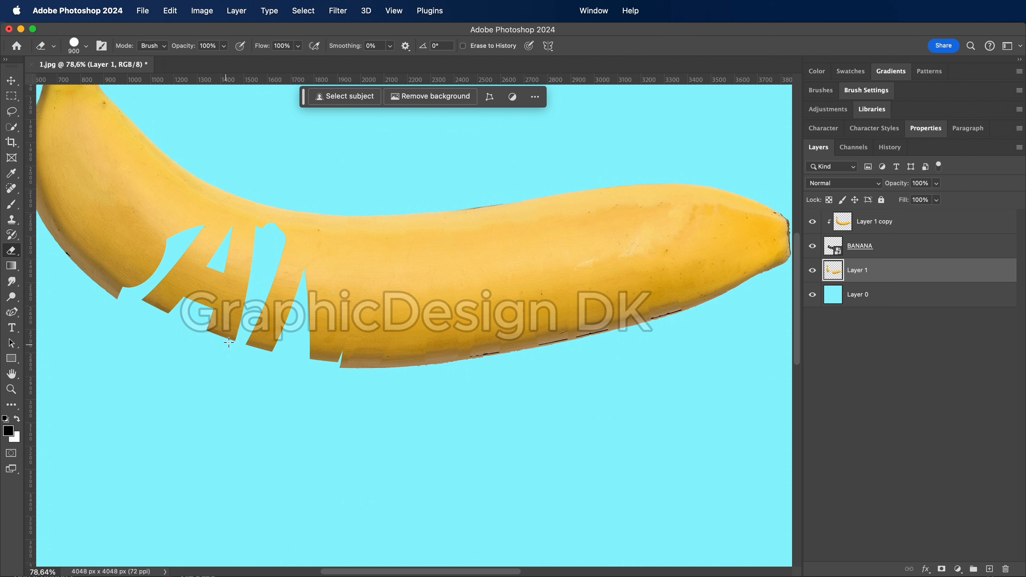
pyautogui.moveTo(255, 299); pyautogui.dragTo(279, 249)
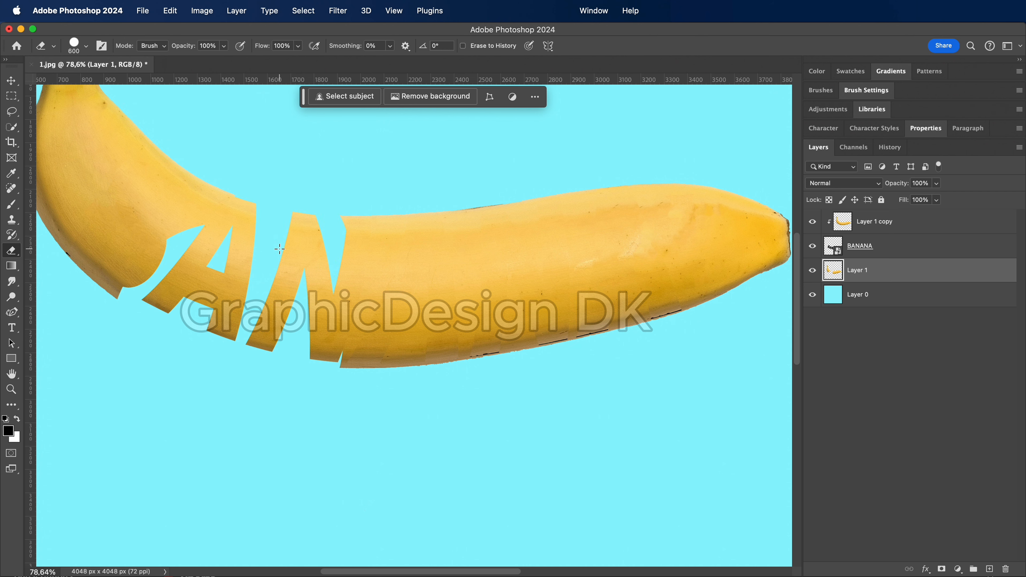
# Set the Eraser to 400 px and 38% hardness, try erasing Layer 1 around the B, and undo the stroke
pyautogui.click(86, 48)
pyautogui.click(95, 109)
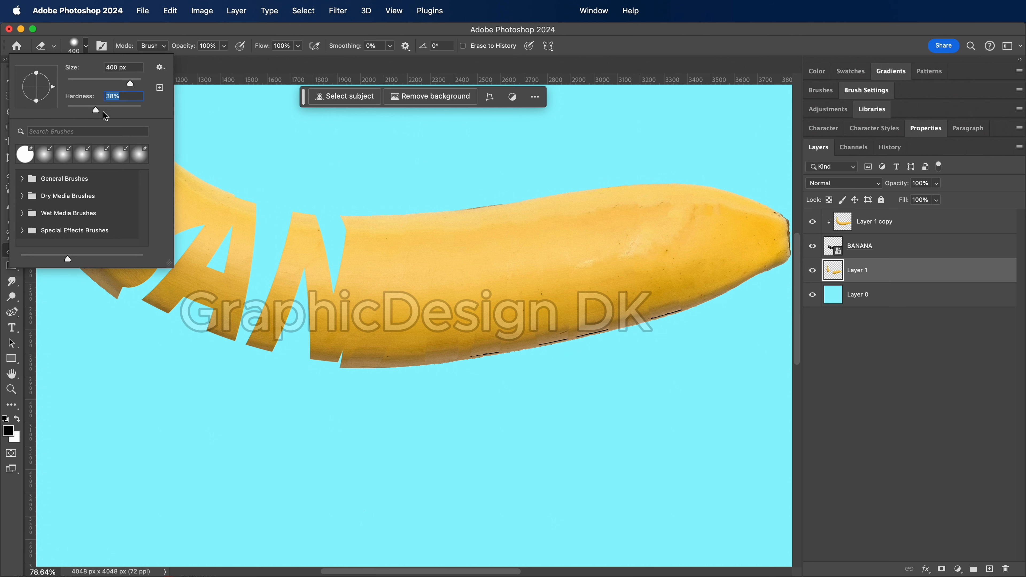
pyautogui.click(248, 255)
pyautogui.click(239, 213)
pyautogui.moveTo(209, 245)
pyautogui.mouseDown()
pyautogui.moveTo(192, 224)
pyautogui.moveTo(130, 303)
pyautogui.moveTo(139, 289)
pyautogui.moveTo(93, 316)
pyautogui.moveTo(134, 302)
pyautogui.moveTo(186, 228)
pyautogui.moveTo(202, 185)
pyautogui.moveTo(184, 199)
pyautogui.moveTo(177, 187)
pyautogui.moveTo(98, 282)
pyautogui.mouseUp()
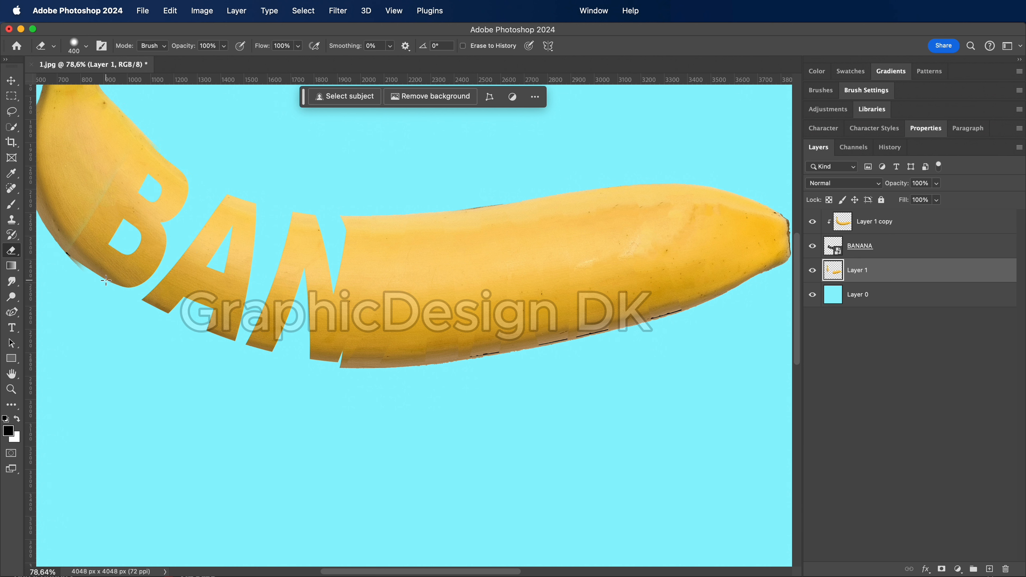
pyautogui.press('super+z')
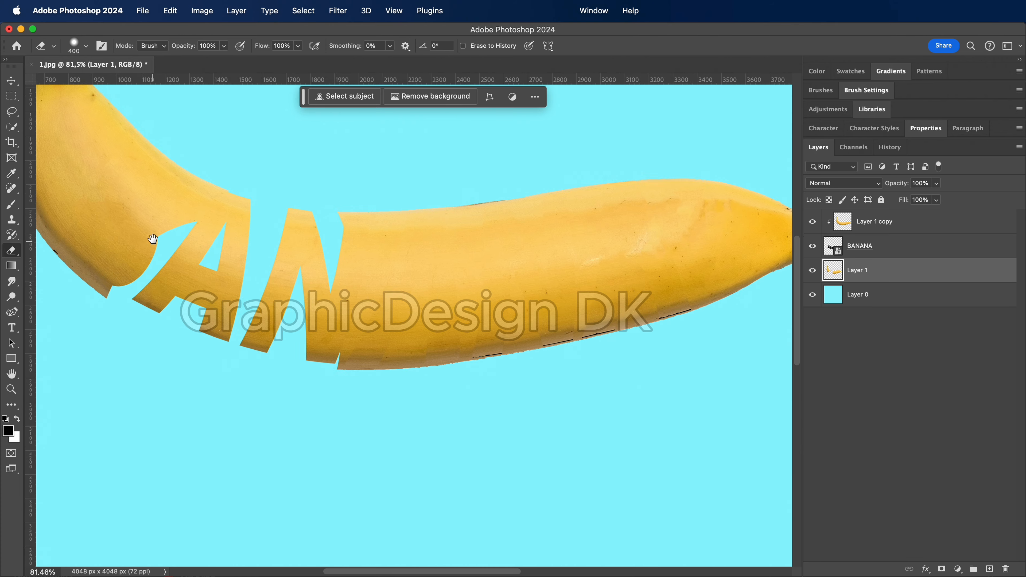
# Erase Layer 1 inside the B's counters and along its right edge, keeping the stem end of the banana
pyautogui.scroll(3, 152, 242)
pyautogui.hscroll(-5, 152, 243)
pyautogui.moveTo(390, 254)
pyautogui.mouseDown()
pyautogui.moveTo(371, 350)
pyautogui.moveTo(351, 371)
pyautogui.moveTo(270, 411)
pyautogui.moveTo(218, 403)
pyautogui.moveTo(345, 324)
pyautogui.moveTo(390, 278)
pyautogui.moveTo(374, 285)
pyautogui.mouseUp()
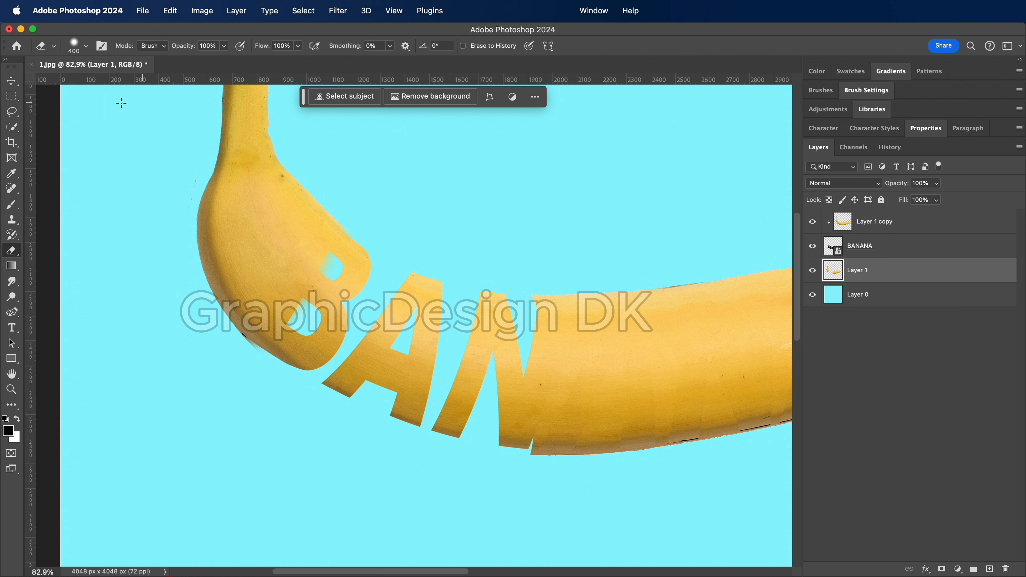
# Set the Eraser size to 156 px and clean Layer 1 along the B's lower outer edge, undoing one stroke
pyautogui.click(86, 49)
pyautogui.moveTo(96, 84); pyautogui.dragTo(102, 83)
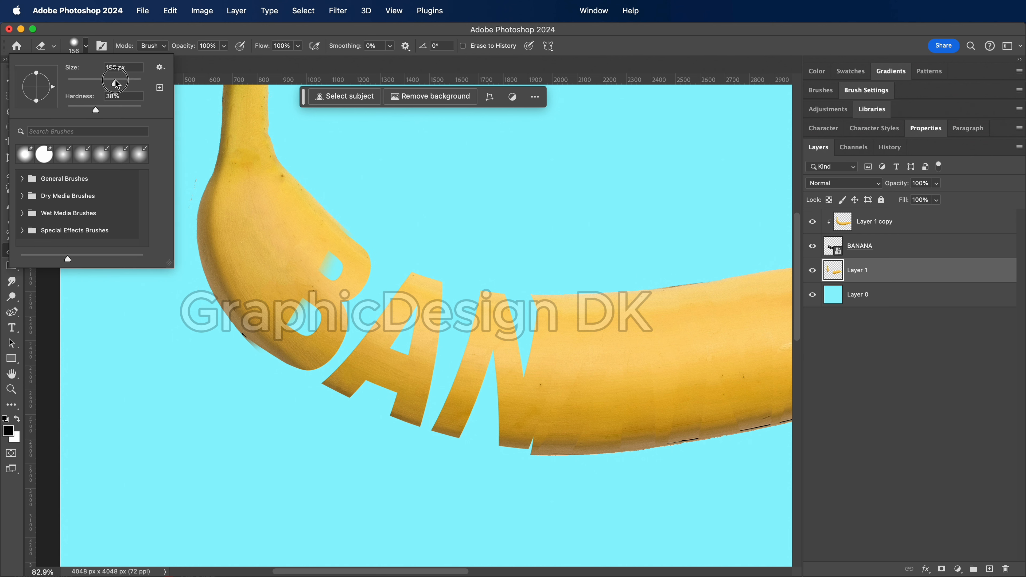
pyautogui.click(312, 171)
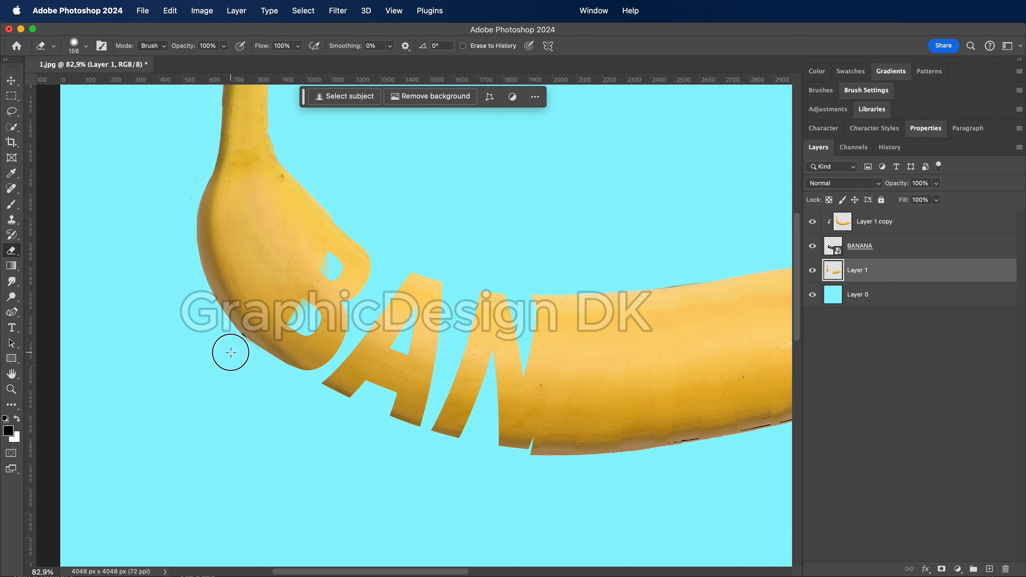
pyautogui.moveTo(236, 348); pyautogui.dragTo(301, 370)
pyautogui.press('super+z')
pyautogui.moveTo(301, 370); pyautogui.dragTo(240, 357)
# Erase Layer 1 around the remaining letters up to the final A, keeping the banana's tip
pyautogui.moveTo(492, 367); pyautogui.dragTo(284, 359)
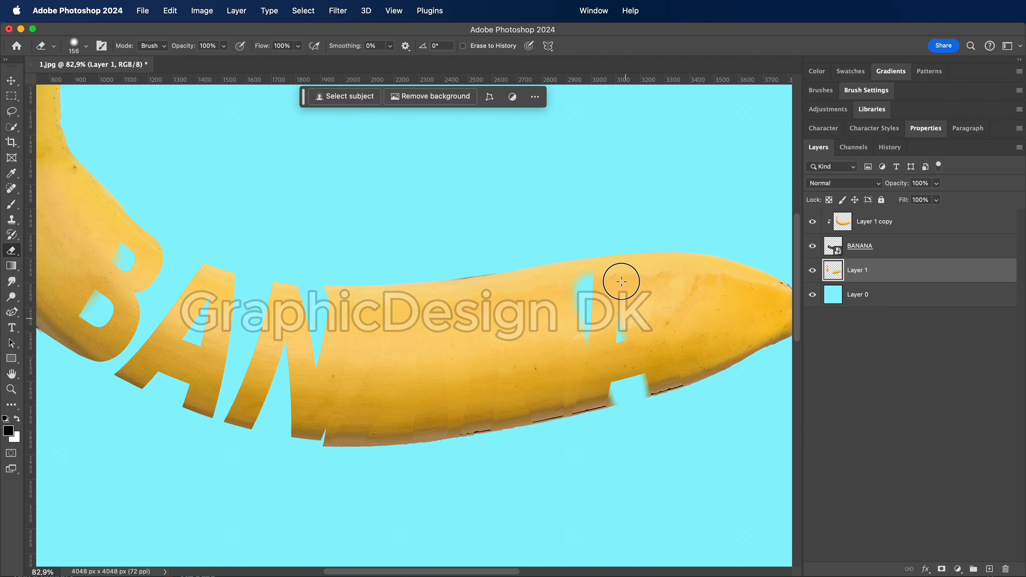
pyautogui.moveTo(621, 286)
pyautogui.mouseDown()
pyautogui.moveTo(592, 256)
pyautogui.moveTo(656, 400)
pyautogui.moveTo(538, 393)
pyautogui.moveTo(586, 390)
pyautogui.moveTo(570, 407)
pyautogui.moveTo(388, 452)
pyautogui.moveTo(338, 440)
pyautogui.moveTo(506, 437)
pyautogui.moveTo(313, 416)
pyautogui.moveTo(395, 410)
pyautogui.moveTo(406, 378)
pyautogui.moveTo(303, 367)
pyautogui.moveTo(340, 349)
pyautogui.moveTo(321, 275)
pyautogui.mouseUp()
pyautogui.moveTo(442, 293)
pyautogui.mouseDown()
pyautogui.moveTo(541, 268)
pyautogui.moveTo(558, 293)
pyautogui.moveTo(569, 352)
pyautogui.moveTo(572, 322)
pyautogui.moveTo(551, 246)
pyautogui.moveTo(574, 355)
pyautogui.moveTo(517, 322)
pyautogui.moveTo(467, 421)
pyautogui.moveTo(423, 431)
pyautogui.moveTo(439, 347)
pyautogui.moveTo(525, 393)
pyautogui.mouseUp()
pyautogui.scroll(-8, 525, 450)
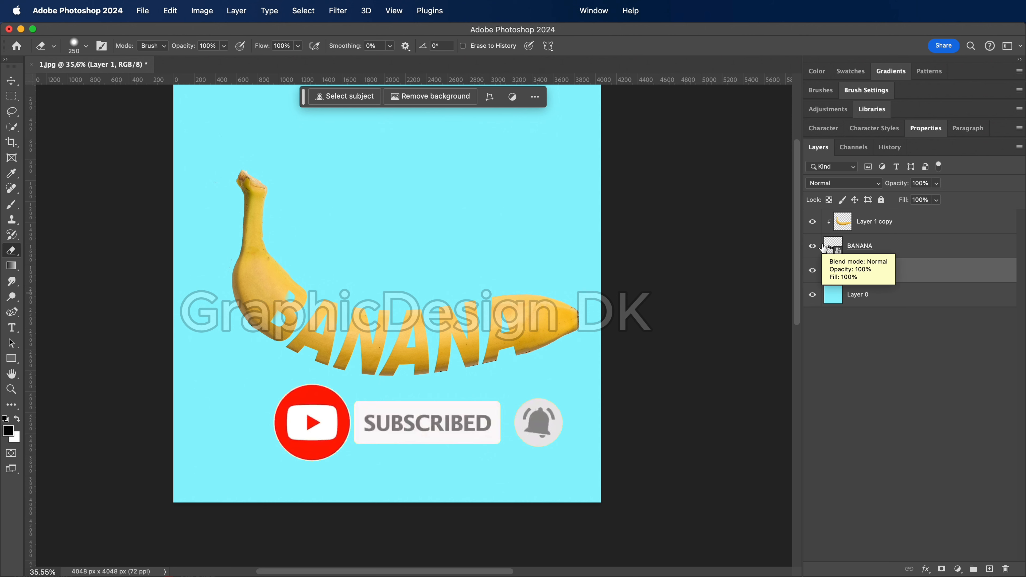
# Examine the erased letter edges from the B to the banana's tip for leftover fragments
pyautogui.scroll(7, 417, 298)
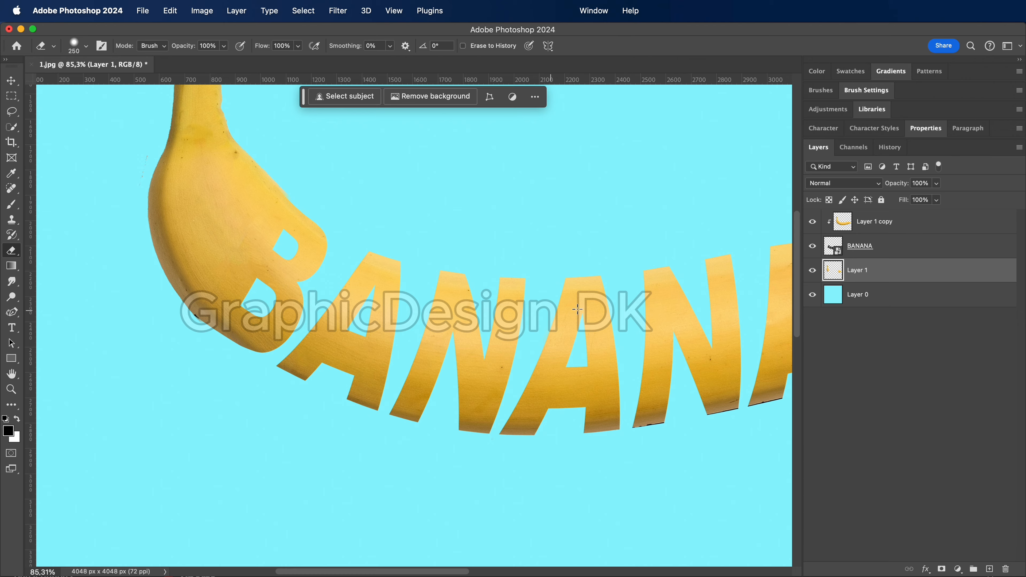
pyautogui.scroll(-4, 415, 325)
pyautogui.scroll(-3, 616, 302)
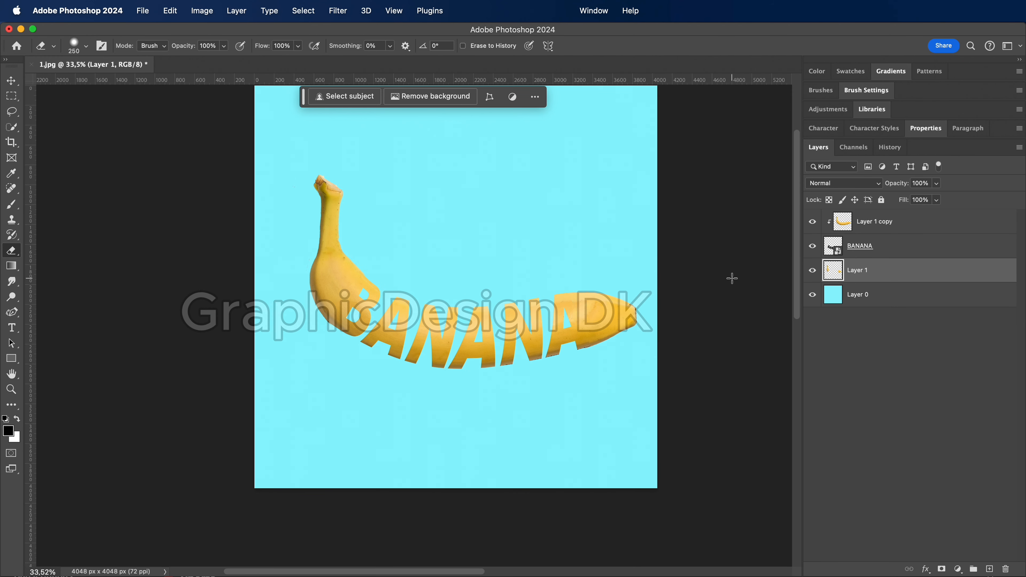
pyautogui.scroll(3, 655, 282)
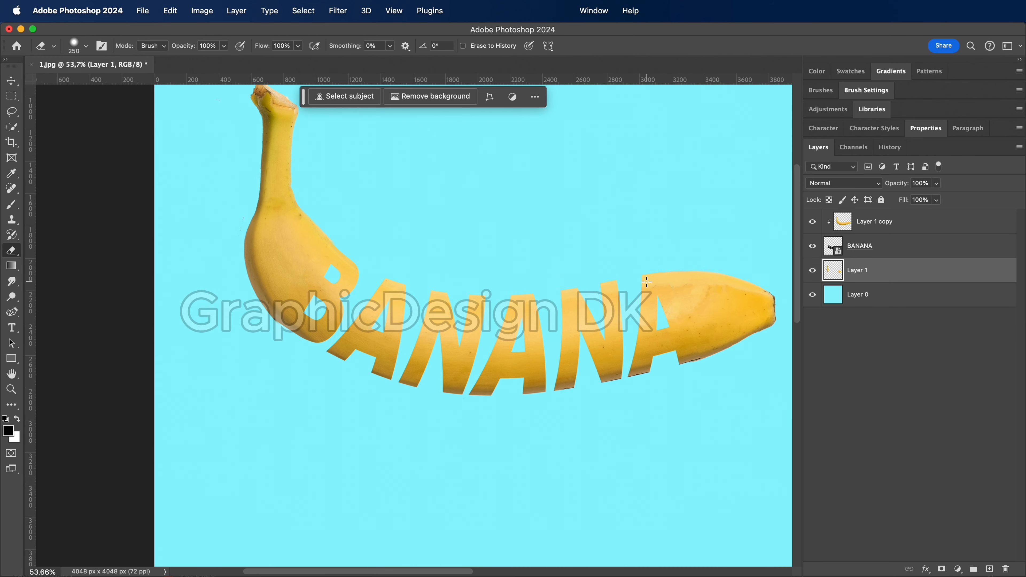
pyautogui.press('b')
pyautogui.press('e')
pyautogui.scroll(3, 591, 328)
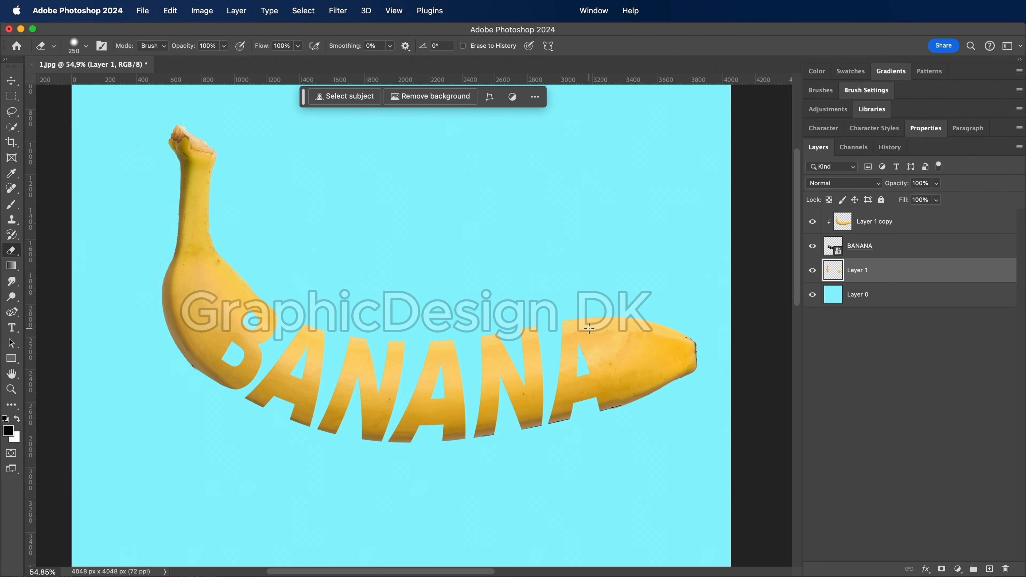
pyautogui.scroll(1, 590, 328)
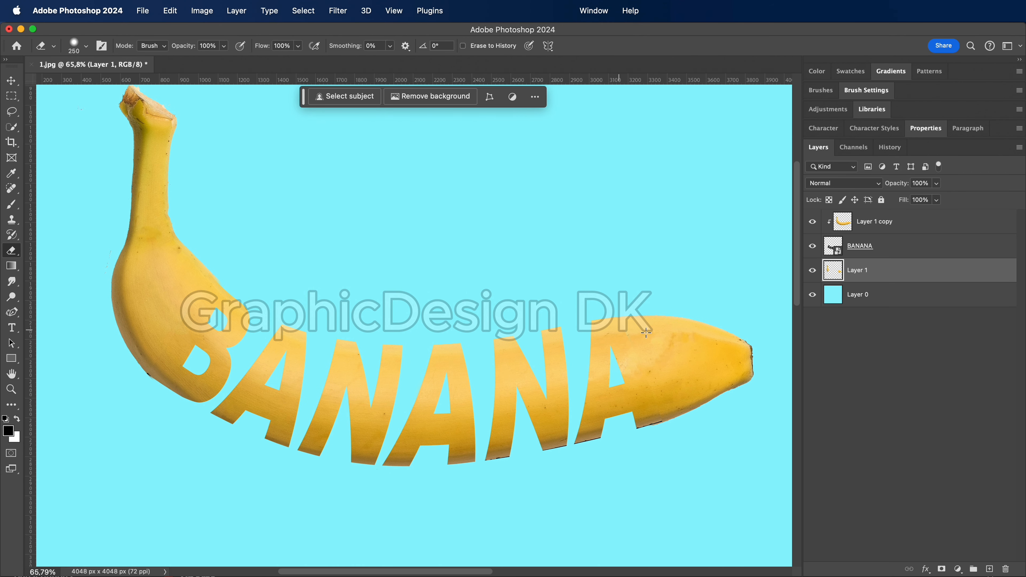
# Merge Layer 1 copy, BANANA and Layer 1 into a single layer
pyautogui.click(881, 227)
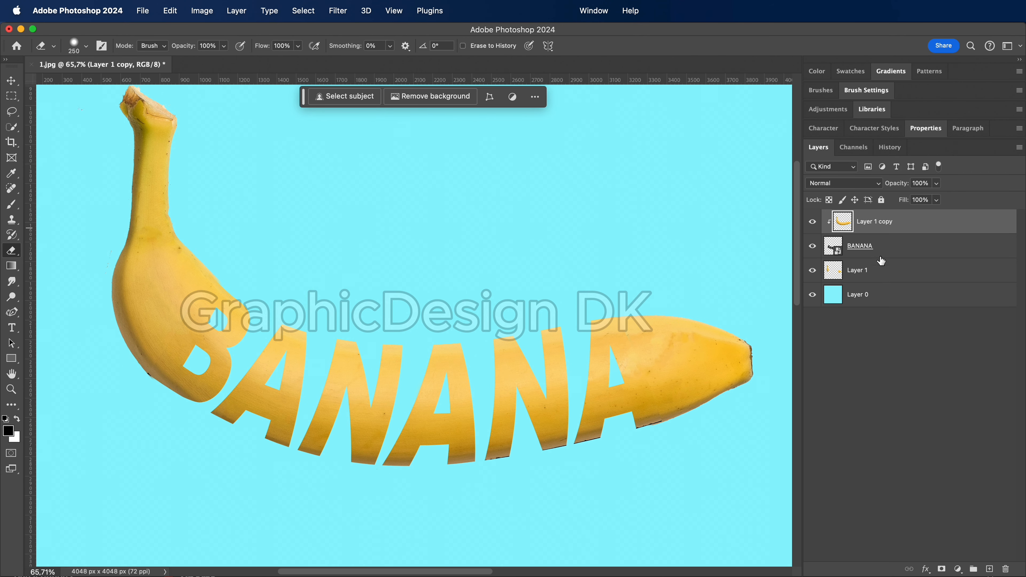
pyautogui.keyDown('shift'); pyautogui.click(876, 275); pyautogui.keyUp('shift')
pyautogui.rightClick(876, 274)
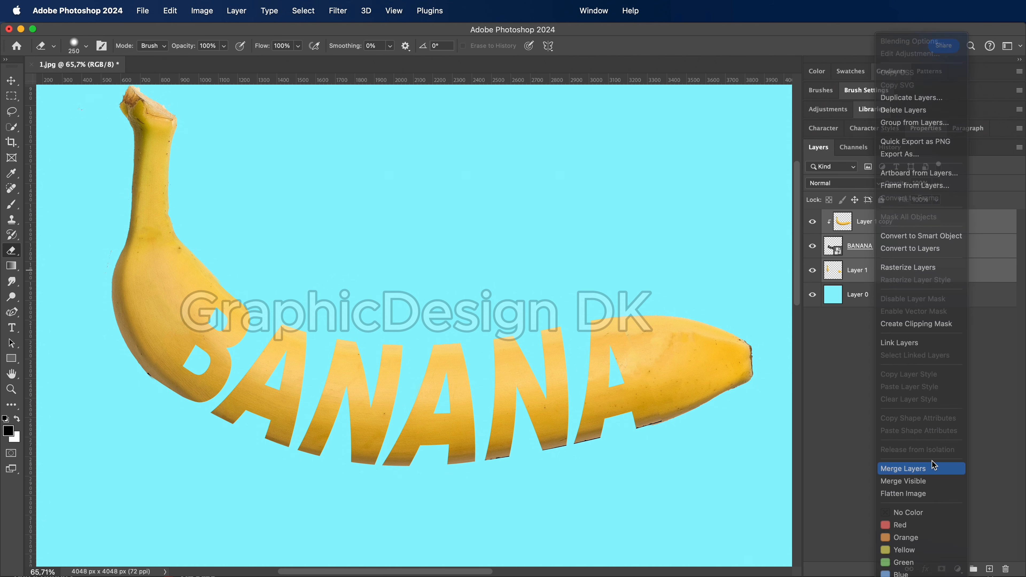
pyautogui.click(925, 468)
# Add a Drop Shadow to the merged banana layer, keeping the artwork in view beside the style settings
pyautogui.rightClick(862, 222)
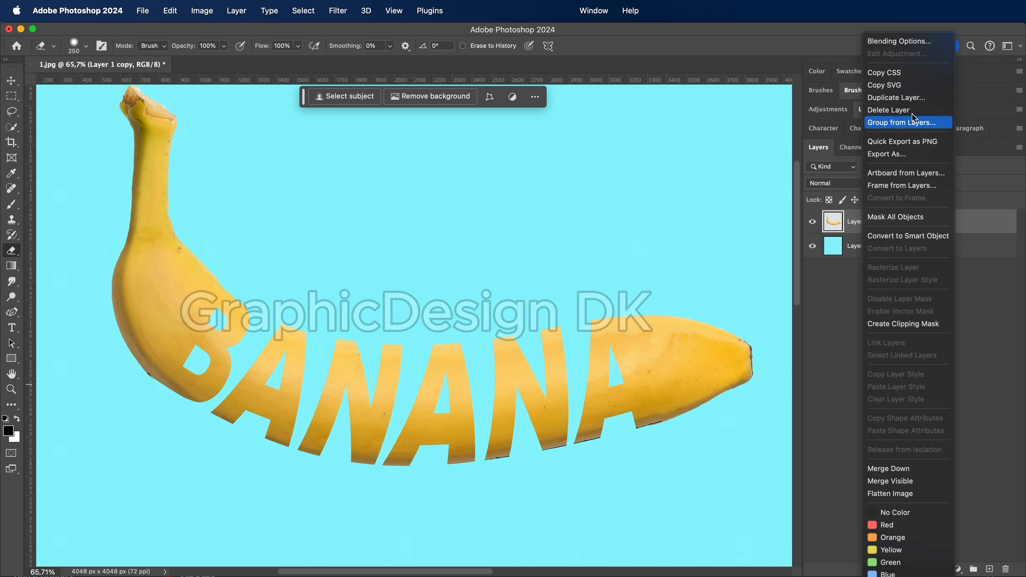
pyautogui.click(892, 42)
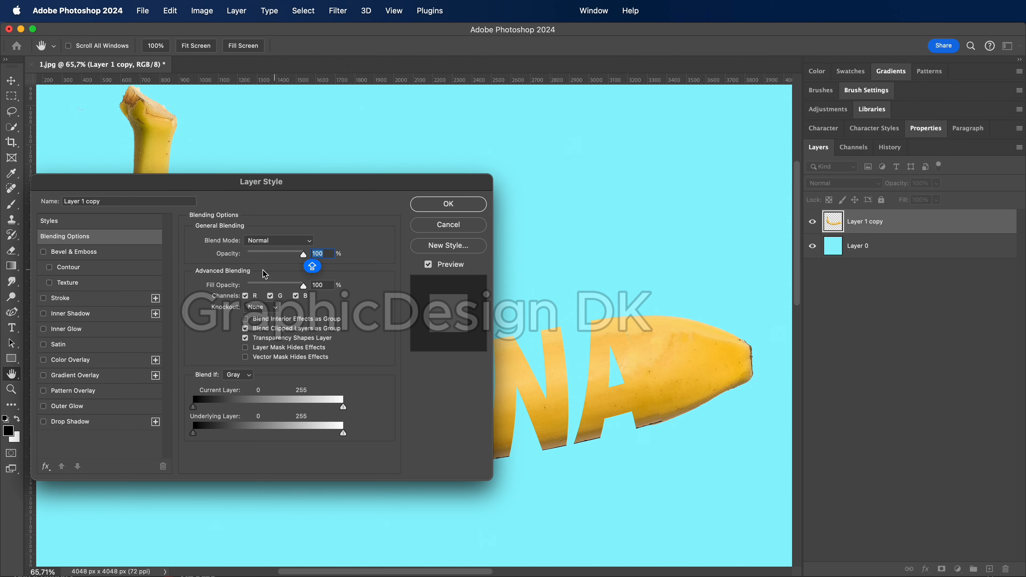
pyautogui.click(44, 421)
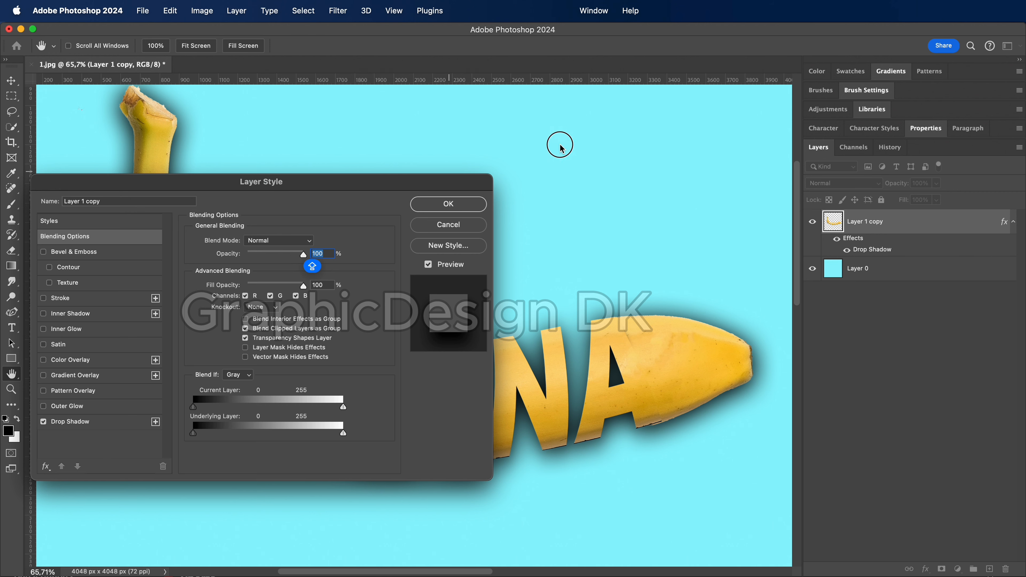
pyautogui.moveTo(413, 186); pyautogui.dragTo(712, 34)
pyautogui.moveTo(601, 108); pyautogui.dragTo(576, 107)
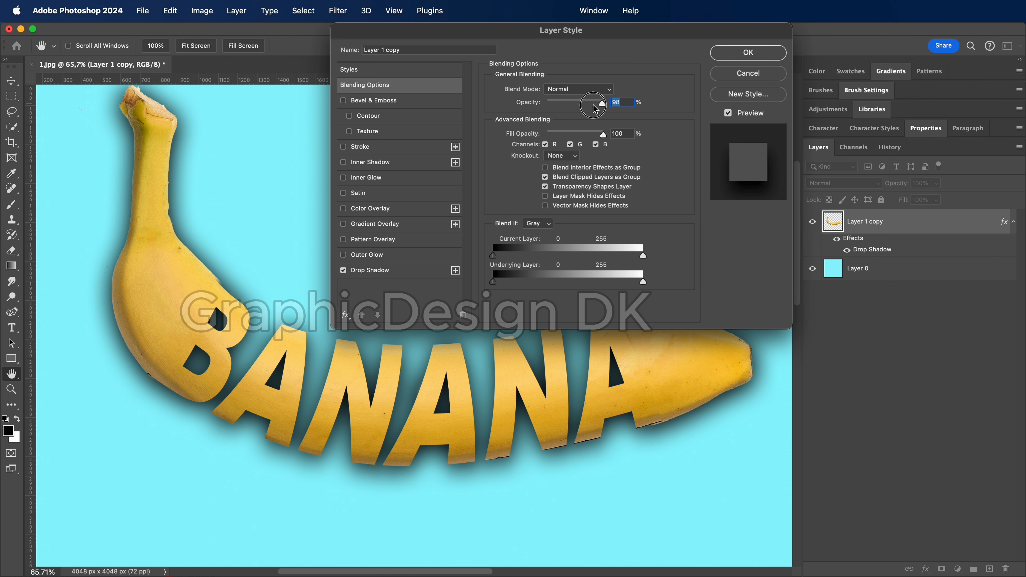
pyautogui.moveTo(606, 104); pyautogui.dragTo(567, 105)
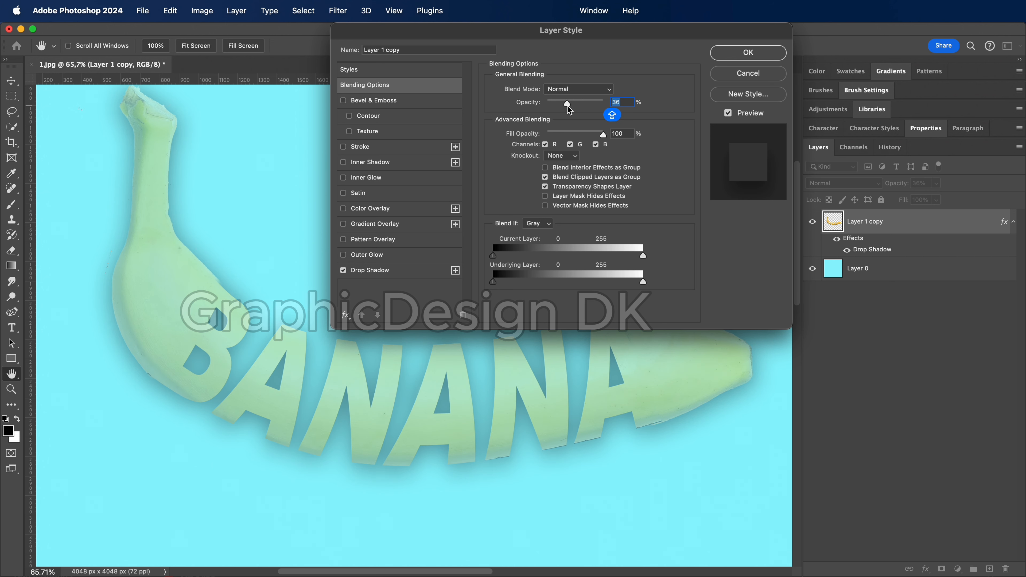
pyautogui.press('super+z')
# Set the Drop Shadow to 54% opacity, 1 px distance, 1% spread and 76 px size, and apply it
pyautogui.click(379, 270)
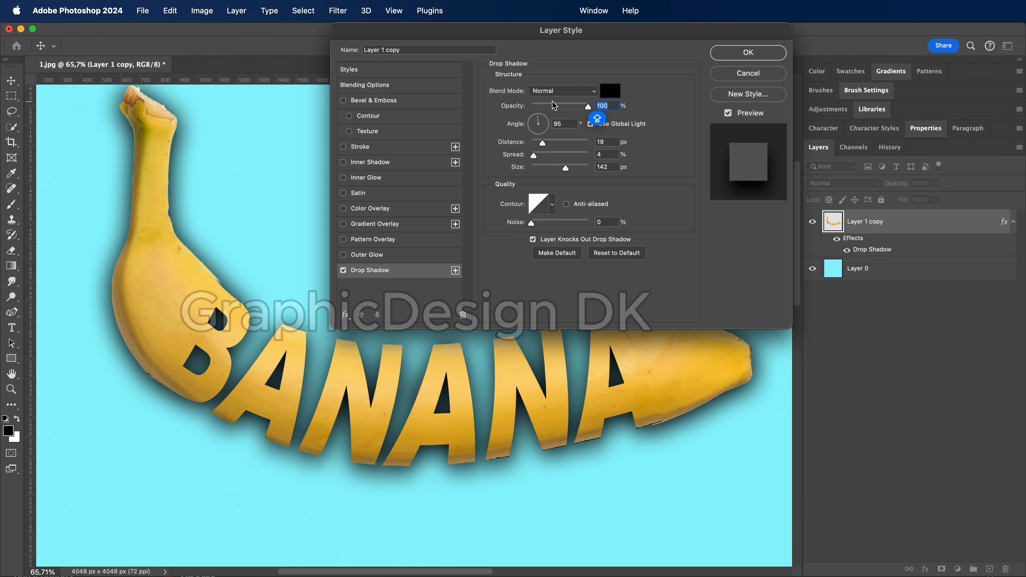
pyautogui.moveTo(588, 107); pyautogui.dragTo(555, 113)
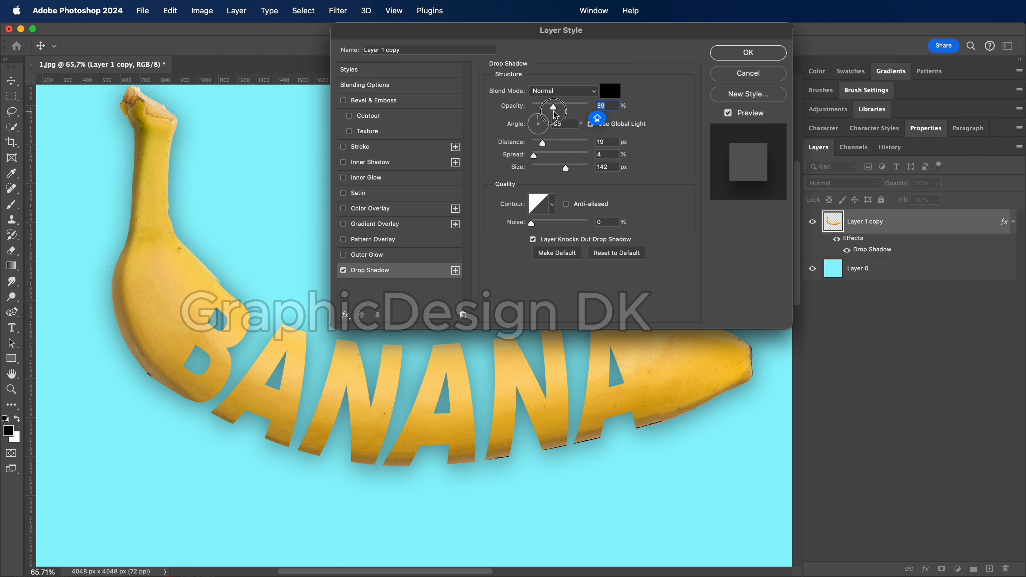
pyautogui.moveTo(554, 110); pyautogui.dragTo(606, 110)
pyautogui.moveTo(565, 170); pyautogui.dragTo(540, 157)
pyautogui.moveTo(543, 142); pyautogui.dragTo(552, 168)
pyautogui.hscroll(-3, 565, 157)
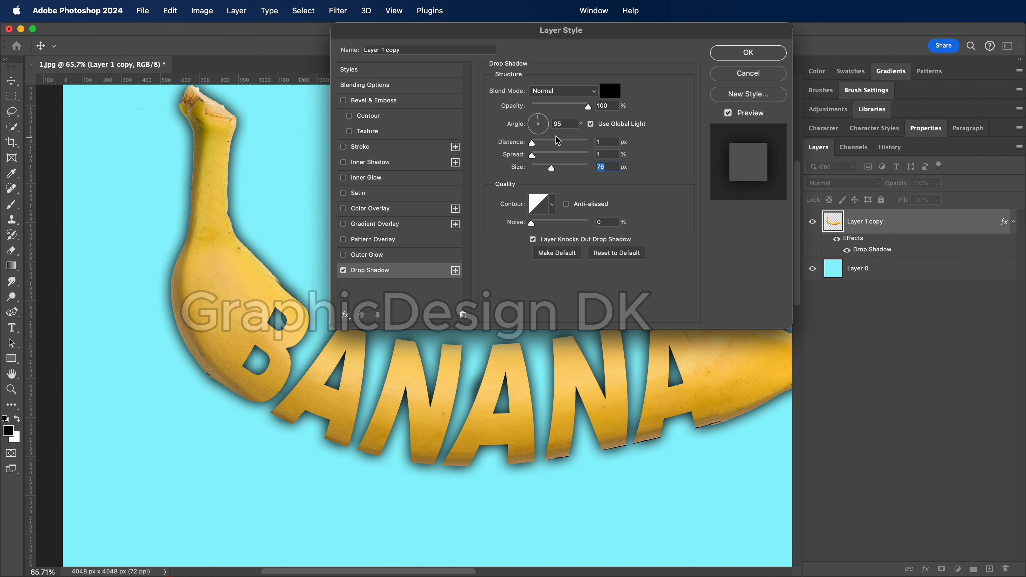
pyautogui.moveTo(585, 111); pyautogui.dragTo(564, 114)
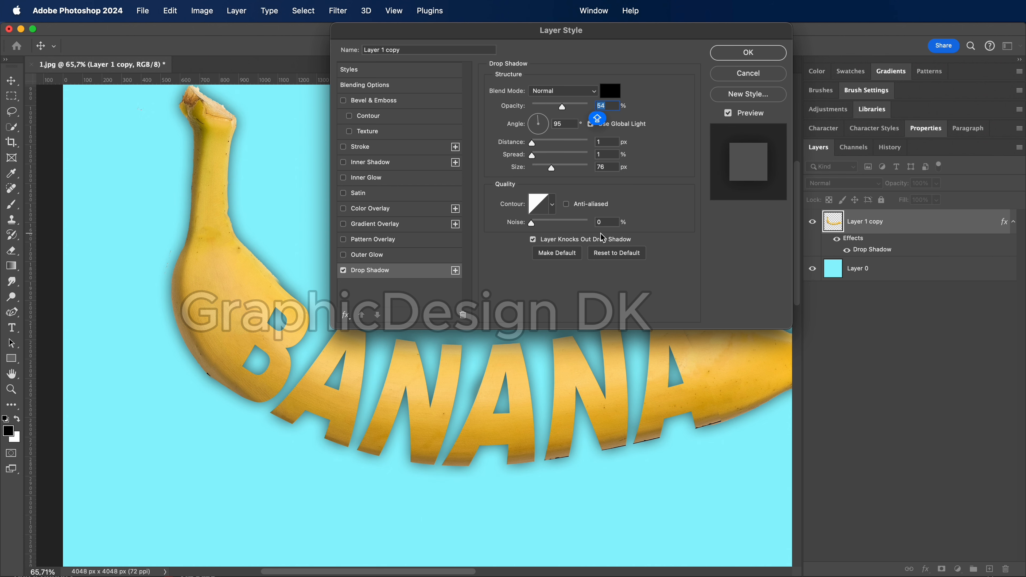
pyautogui.click(748, 57)
# Review the whole banana lettering with its shadow and clear the layer selection
pyautogui.scroll(-5, 625, 286)
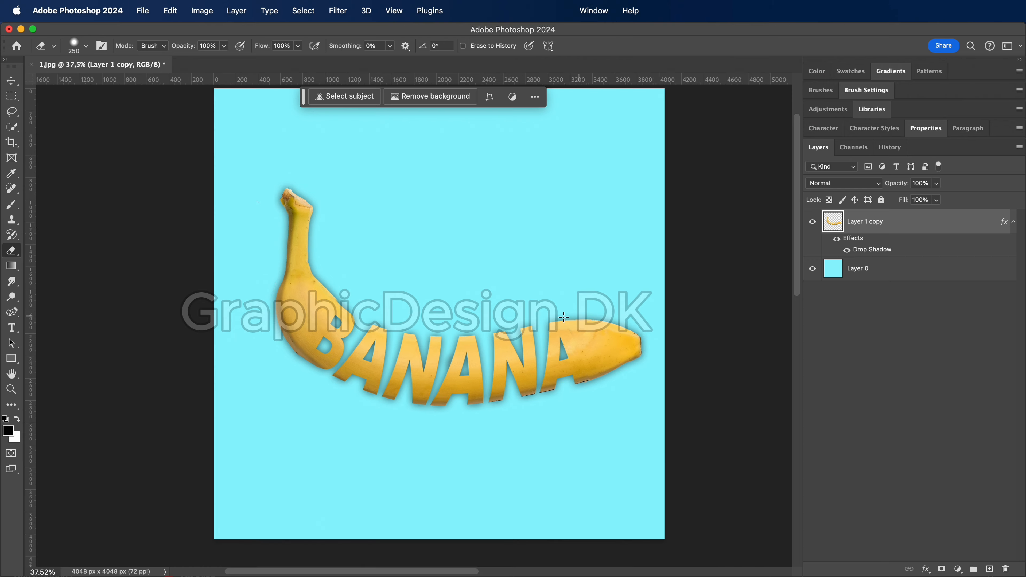
pyautogui.scroll(3, 422, 330)
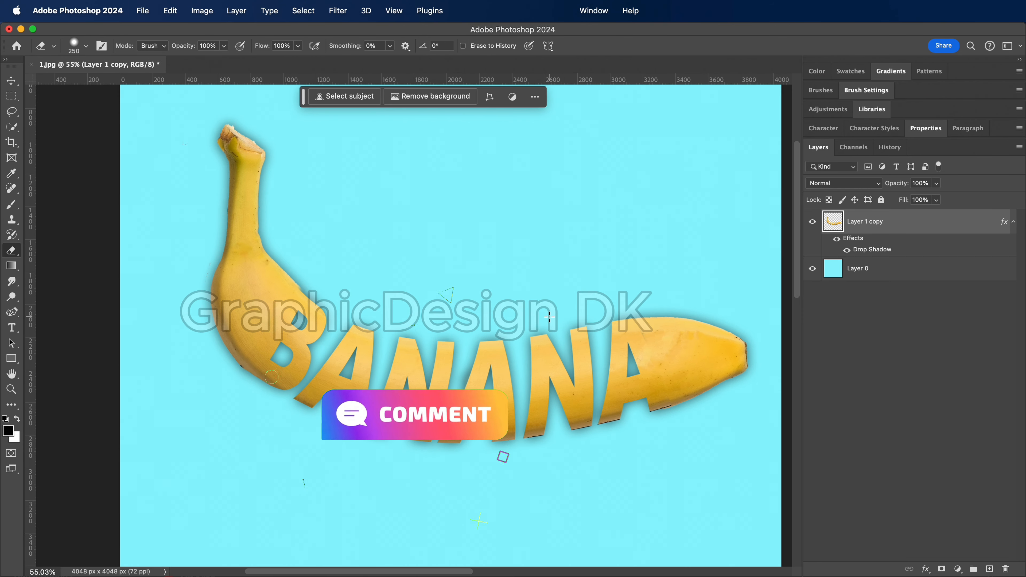
pyautogui.moveTo(583, 368); pyautogui.dragTo(538, 338)
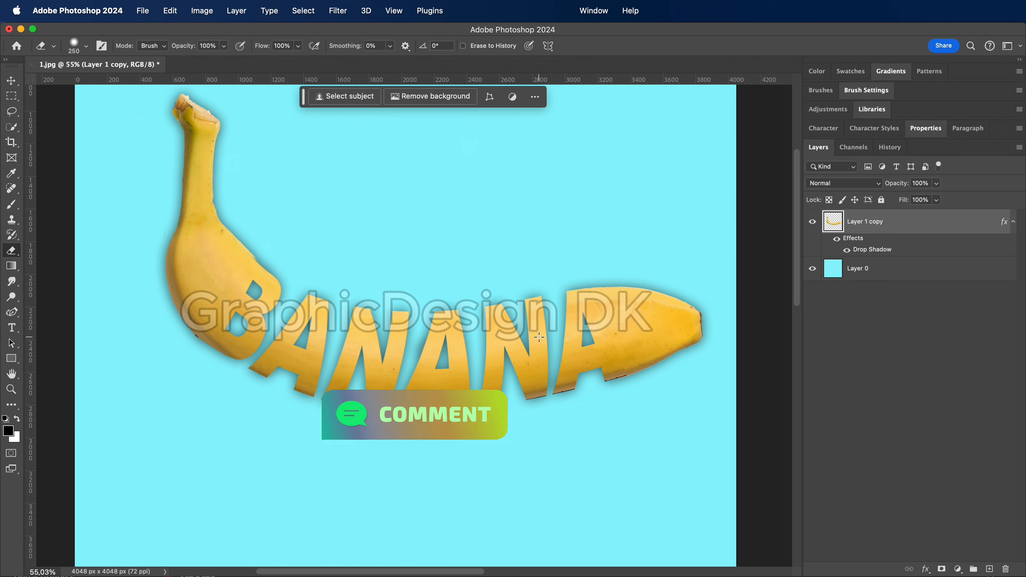
pyautogui.click(878, 326)
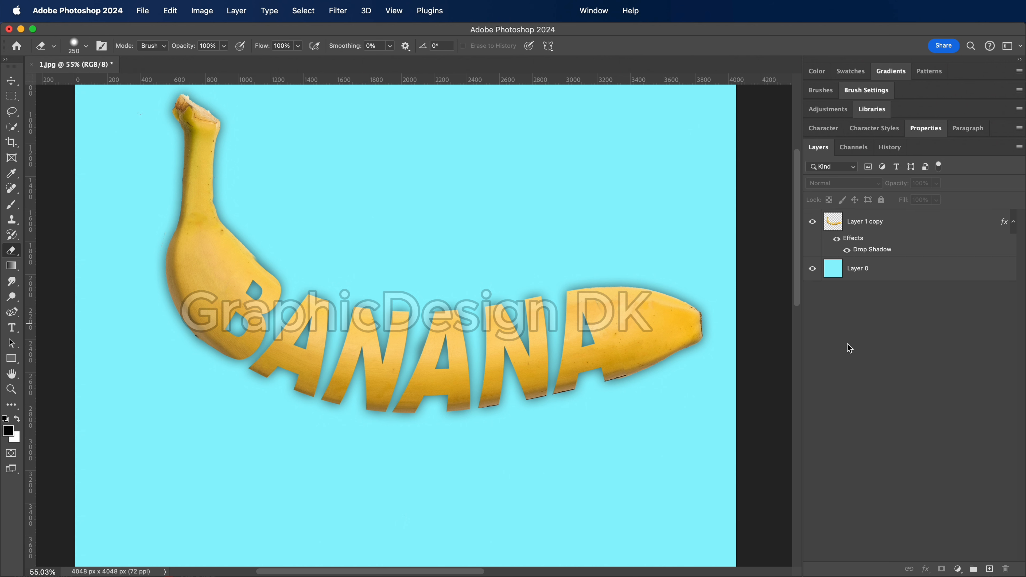